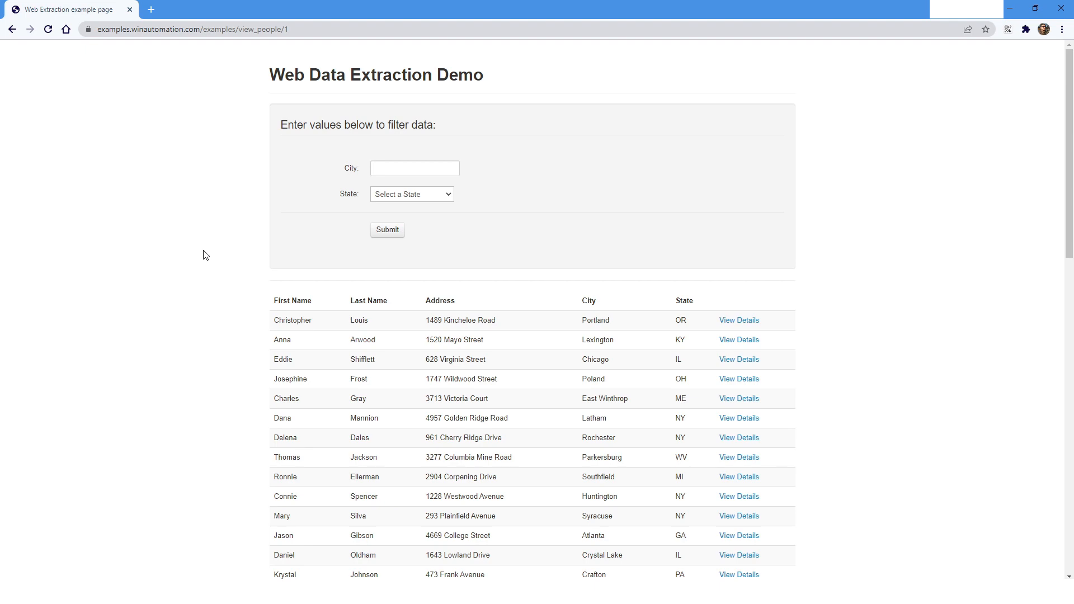
Examine the people table and pagination links on pages 1 and 2 of the Web Data Extraction Demo.
scroll(428, 378, "down", 5)
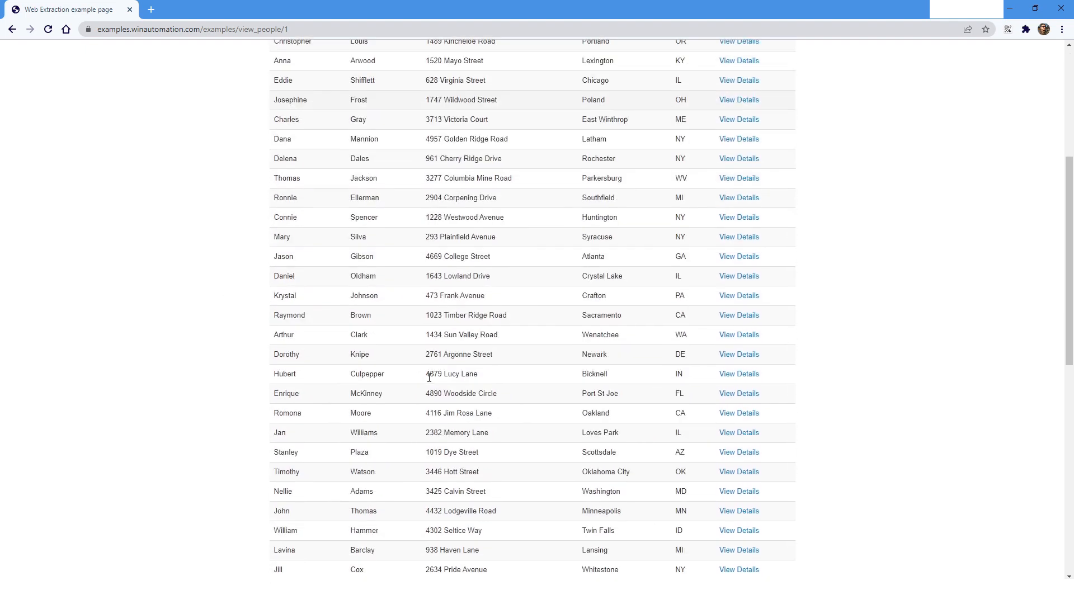
scroll(429, 378, "down", 4)
scroll(431, 380, "down", 5)
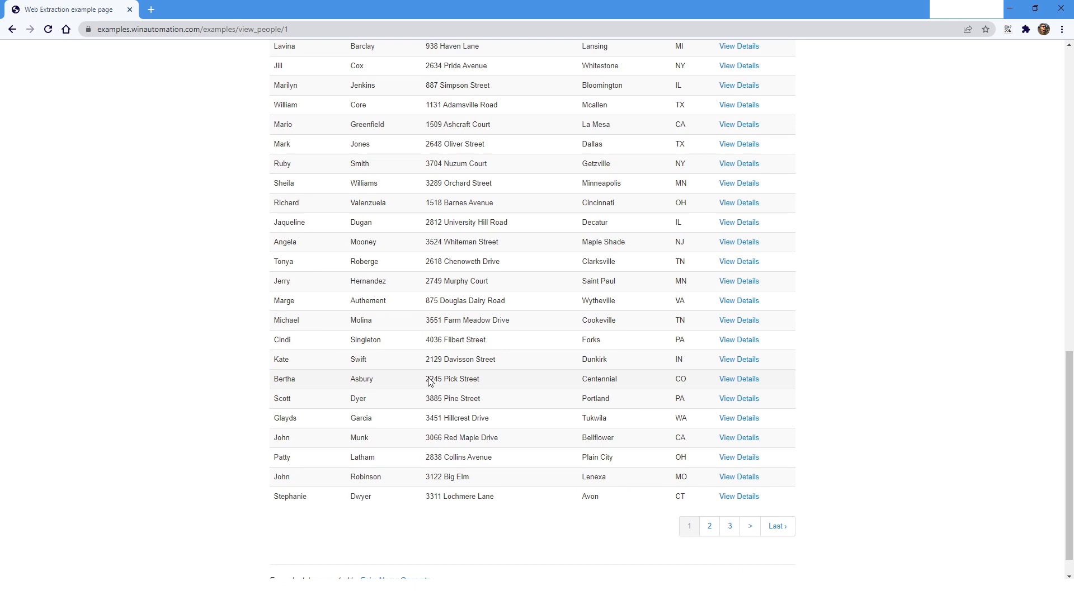
left_click_drag(278, 183, 369, 319)
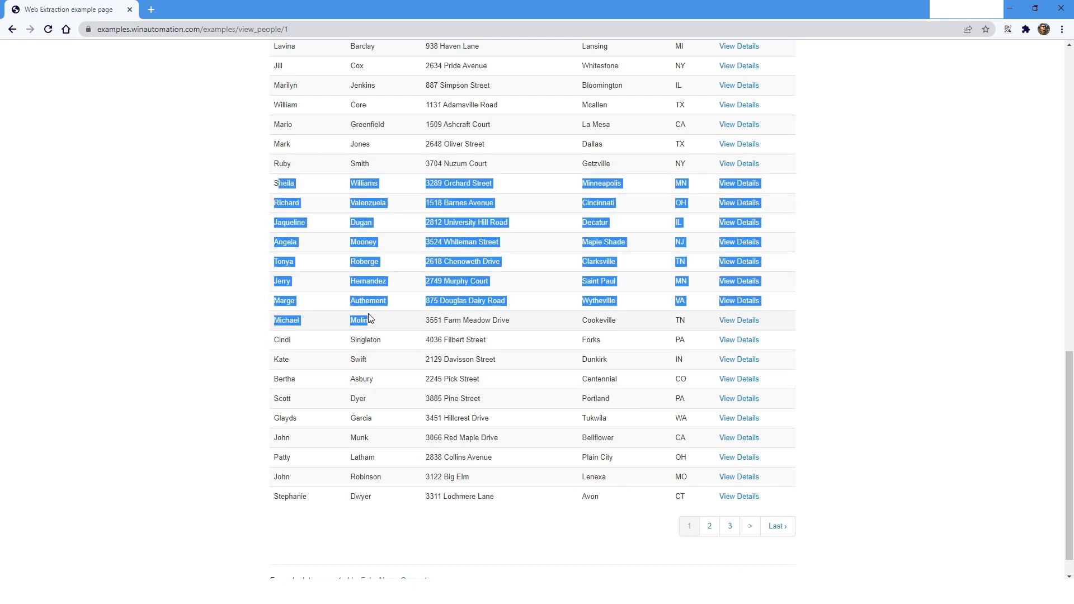
left_click(277, 313)
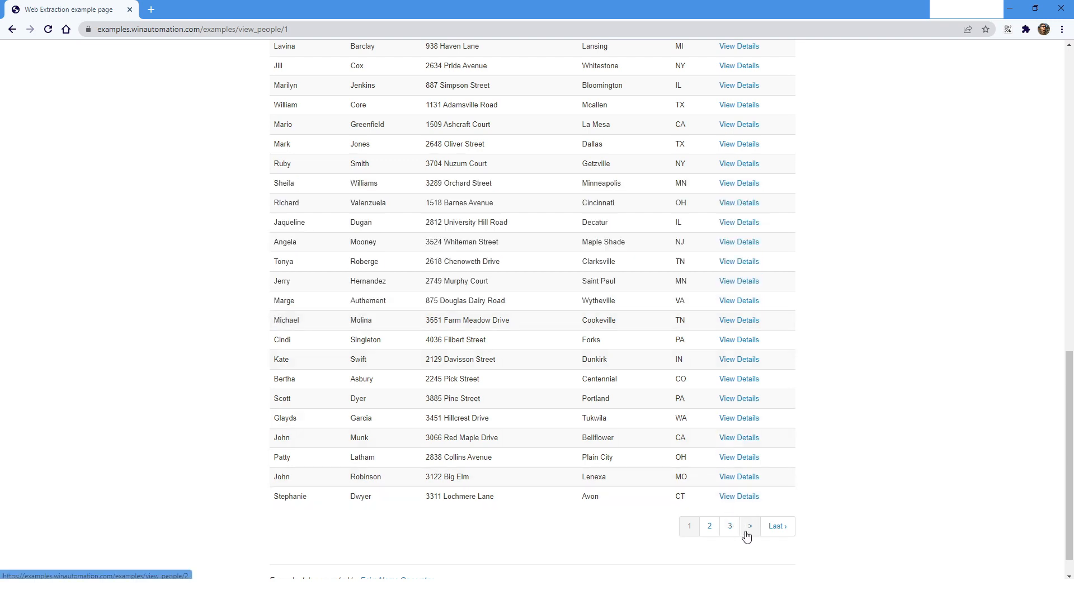
left_click(708, 528)
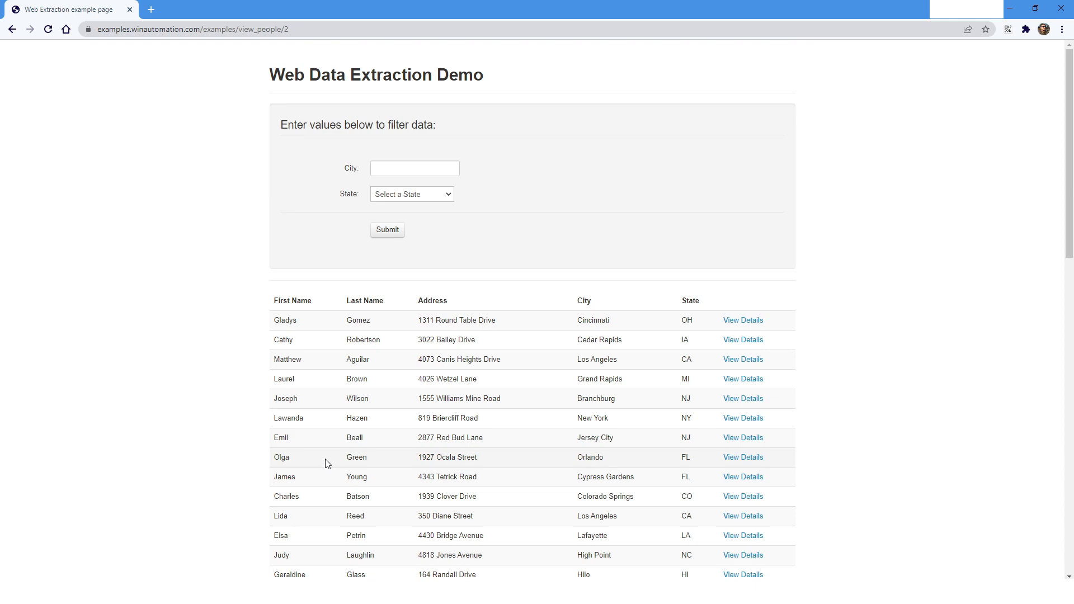
scroll(215, 400, "down", 10)
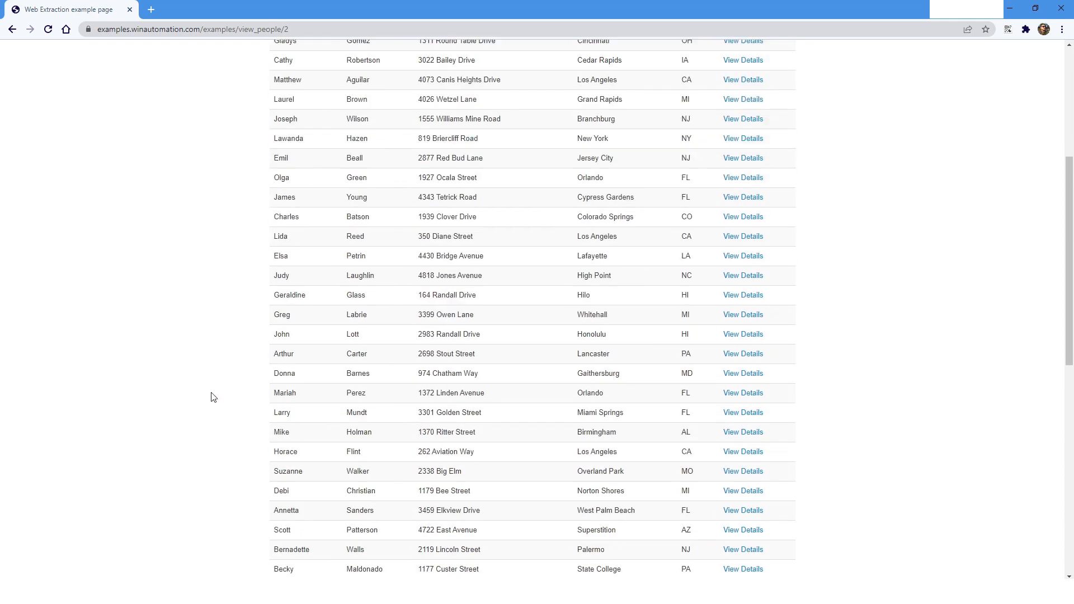
scroll(212, 397, "down", 4)
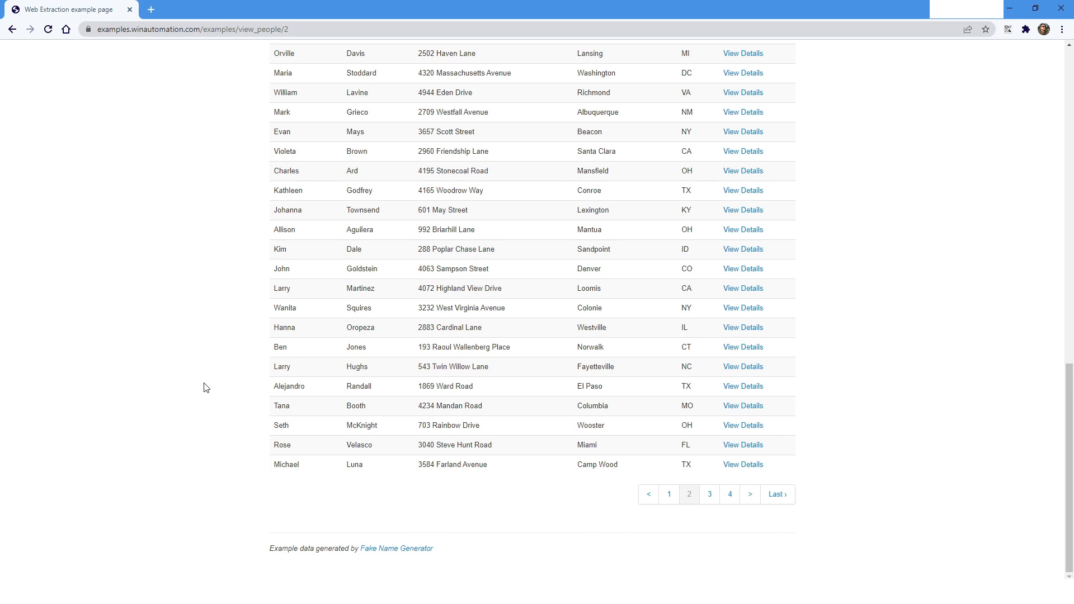
Switch to Power Automate and add a Launch new Chrome browser automation action to the Extract_Data subflow.
left_click(288, 591)
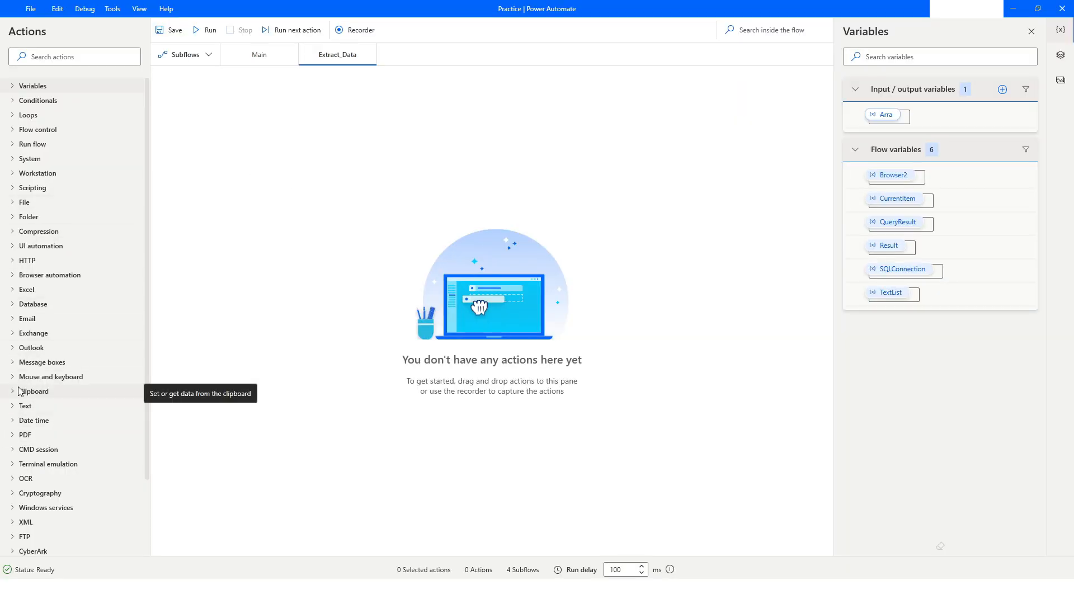
left_click(12, 277)
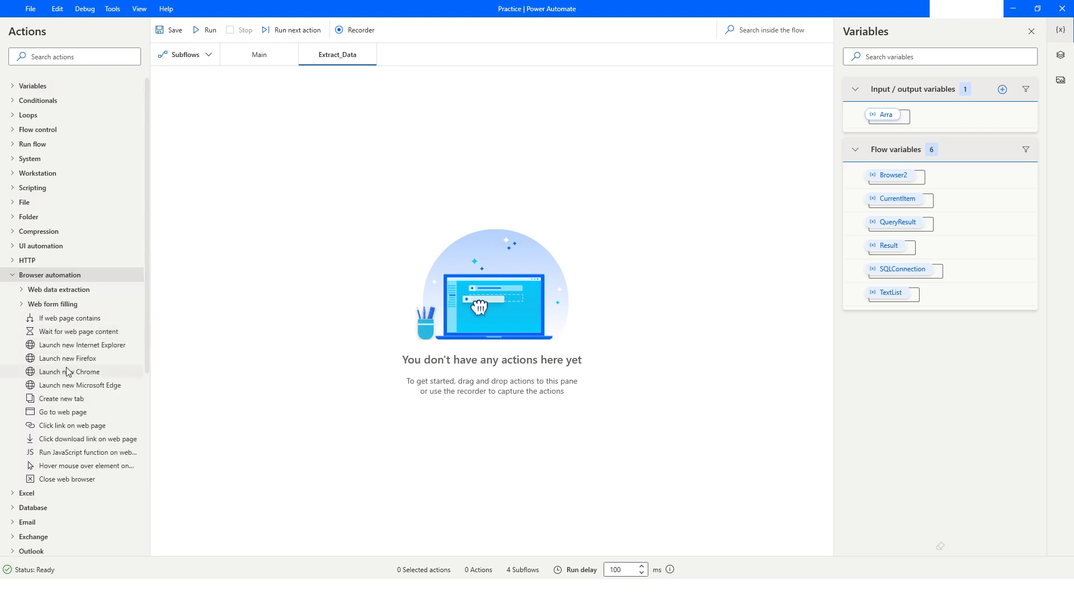
left_click_drag(48, 373, 284, 166)
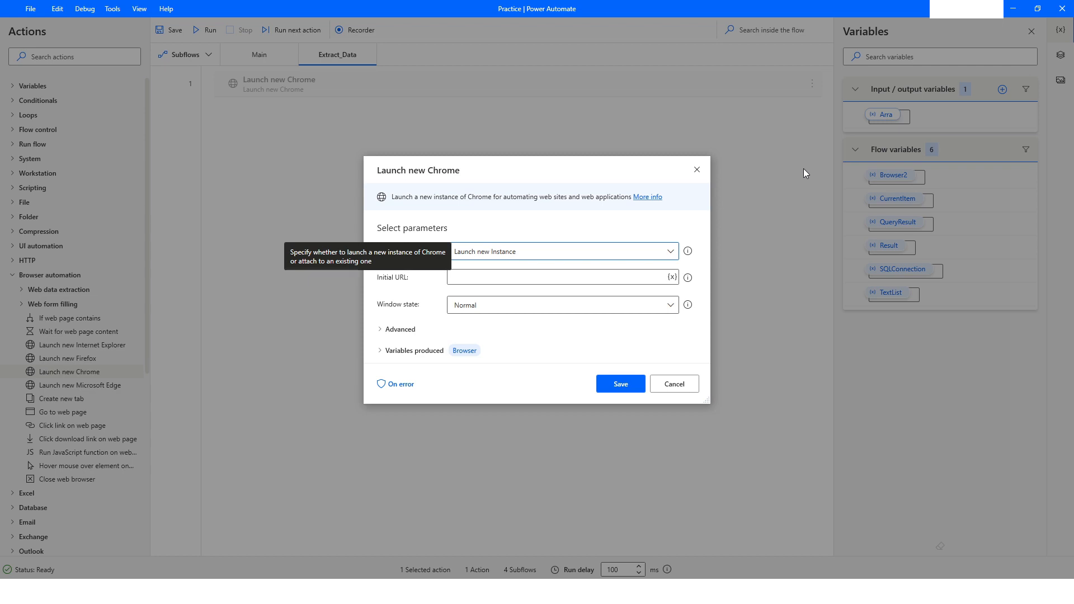
Configure the Chrome action to attach to a running instance by the tab title "Web Extraction example page" and save it.
left_click(566, 252)
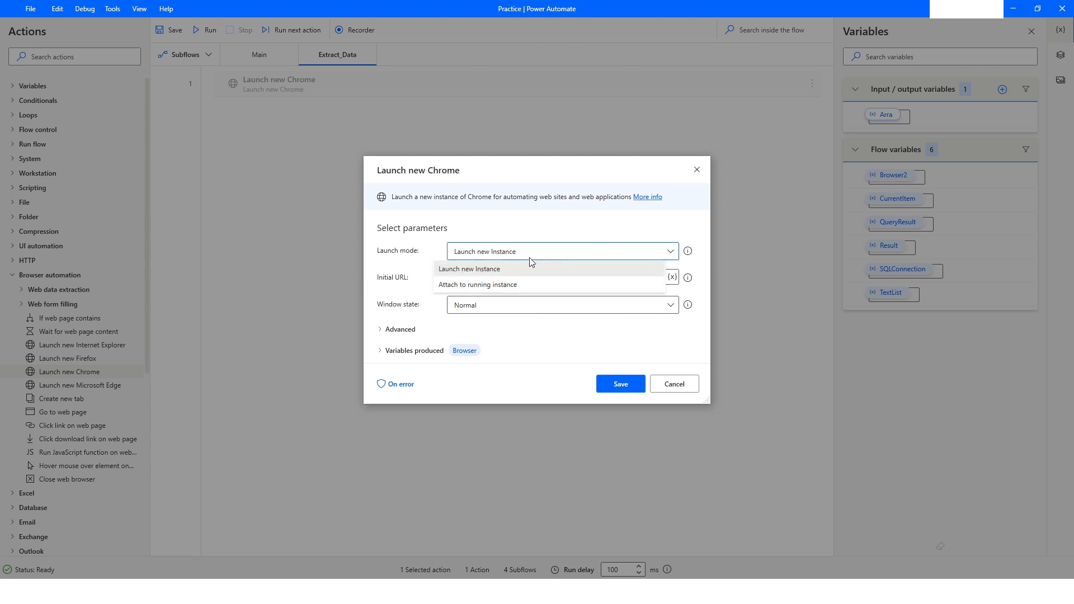
left_click(476, 285)
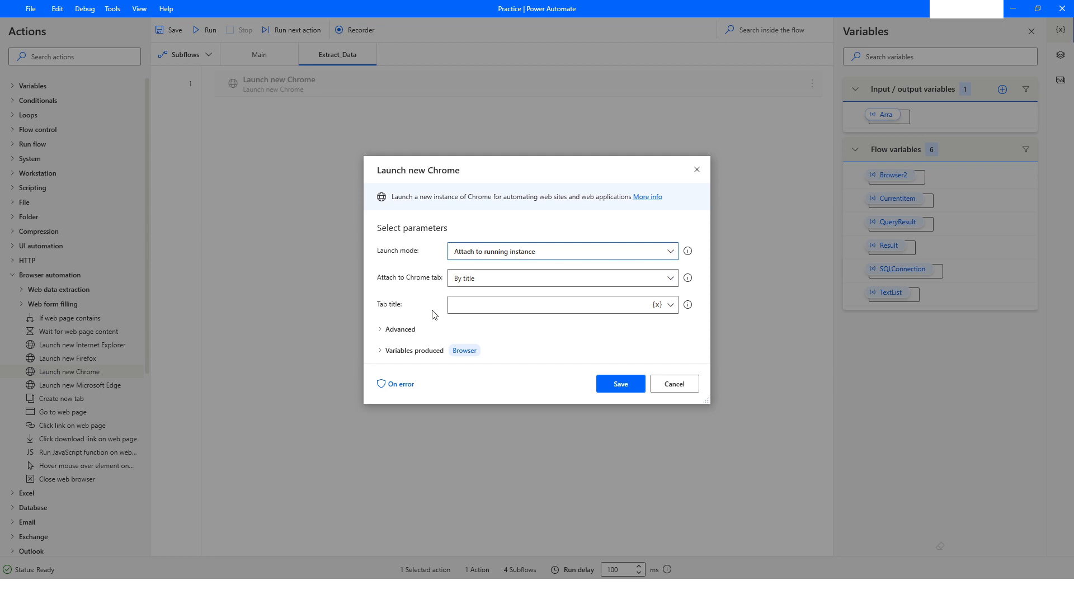
left_click(553, 308)
type("Web Extraction example page")
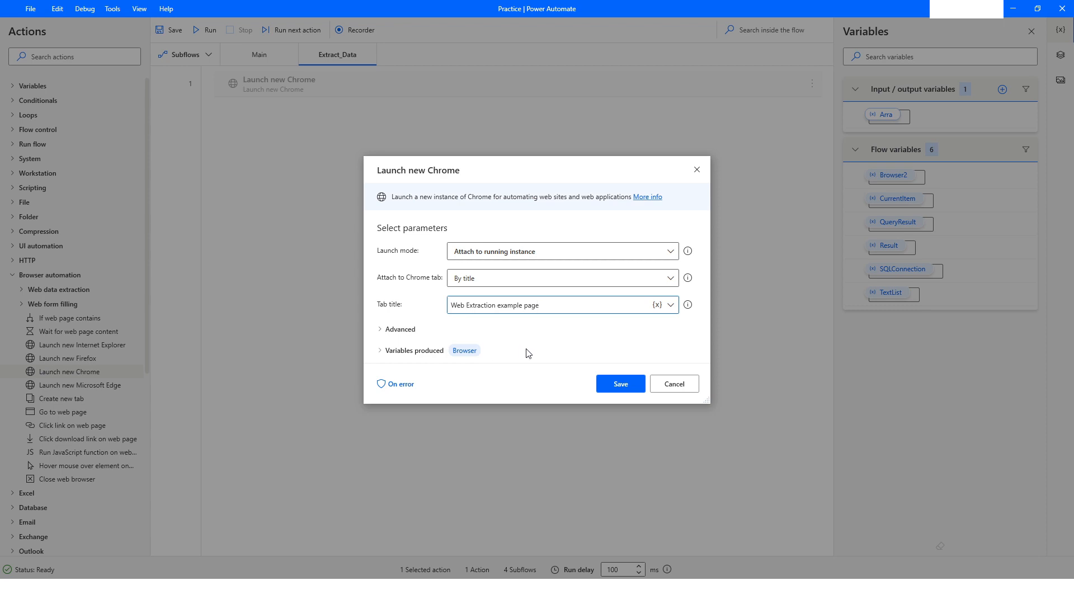
left_click(623, 384)
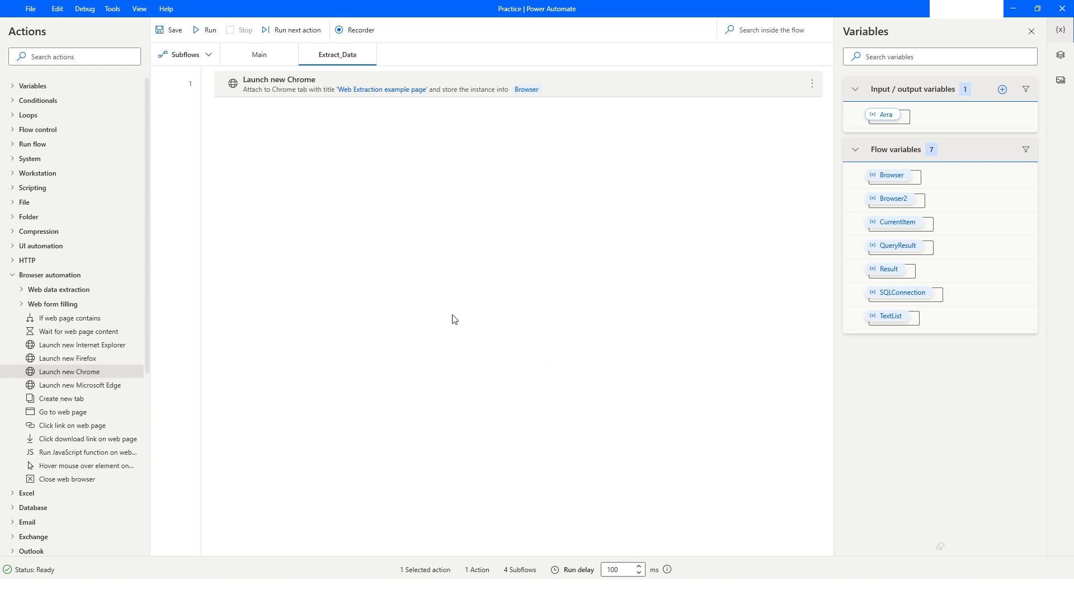
Add an Extract data from web page action after the Chrome action and choose %Browser% as its web browser instance.
left_click(22, 291)
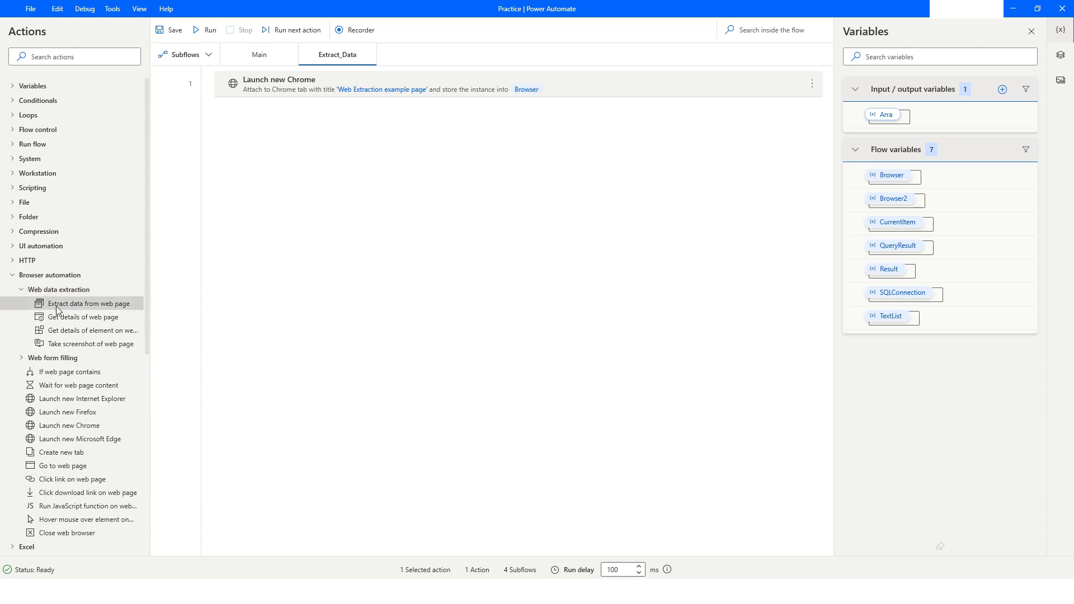
left_click_drag(56, 309, 470, 233)
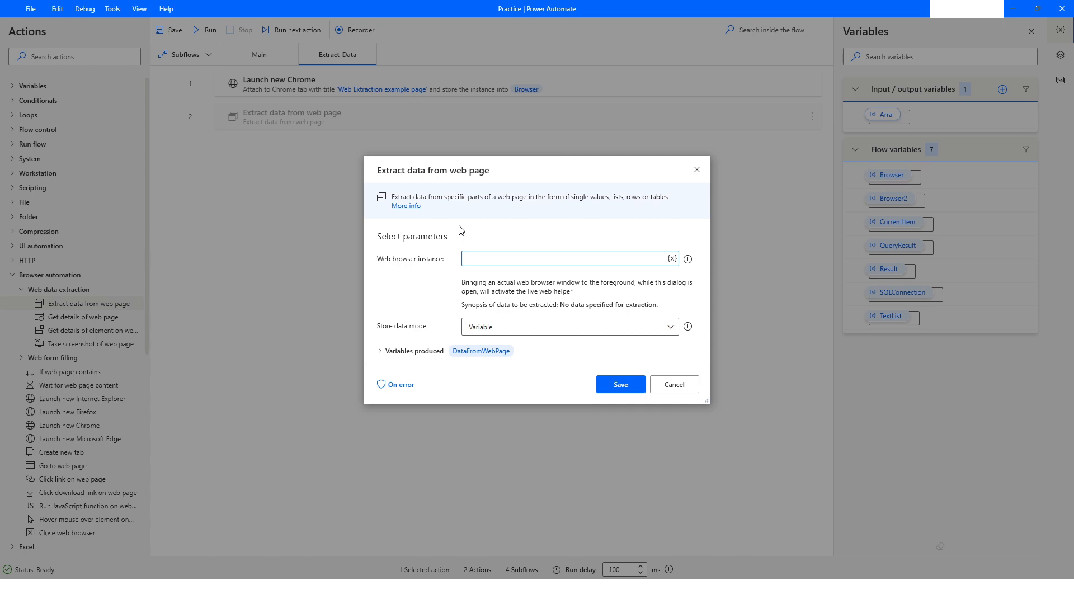
left_click(493, 332)
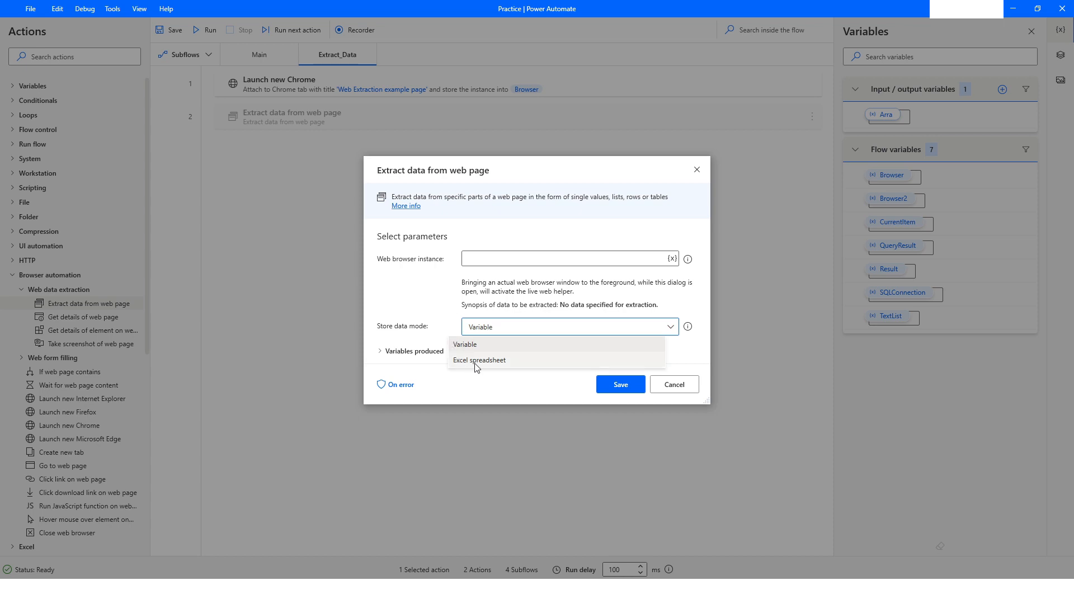
left_click(431, 307)
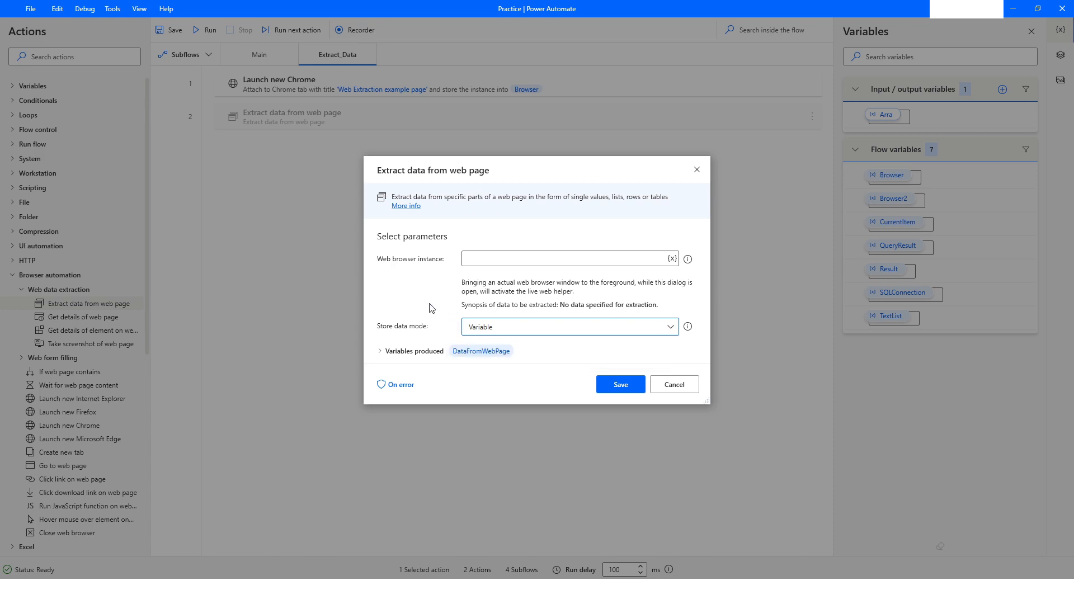
left_click(673, 259)
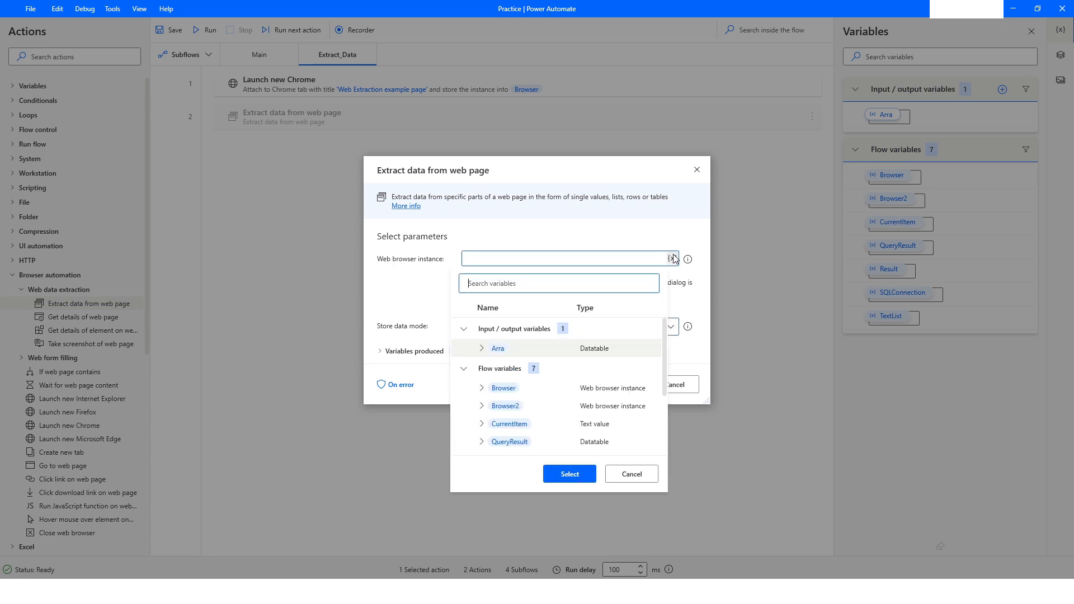
double_click(502, 390)
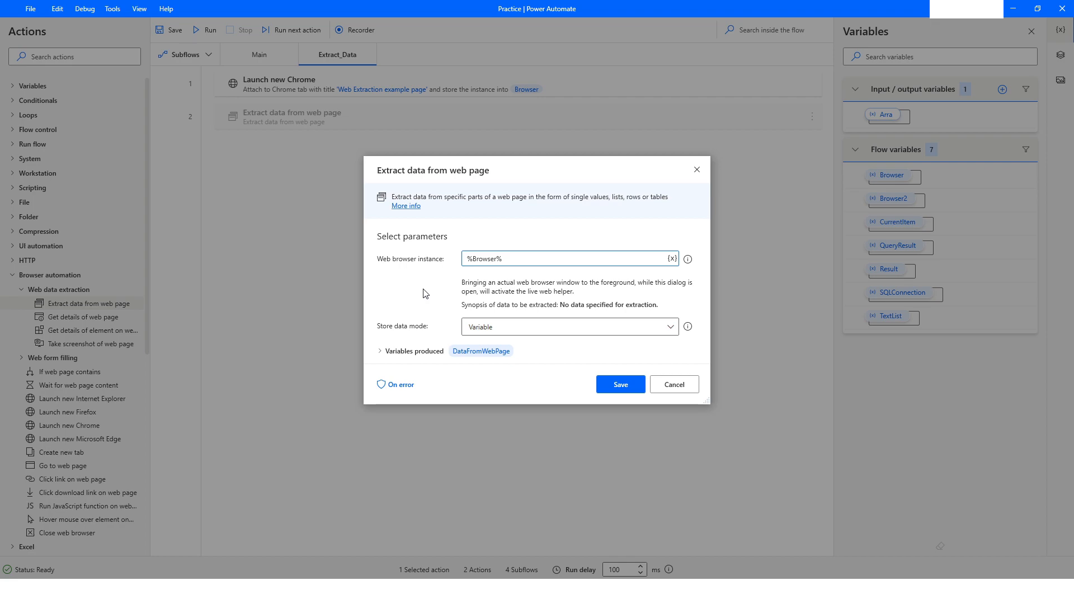
Switch to the Chrome demo page with the live web helper and extract the entire HTML table of people.
key("alt+Tab")
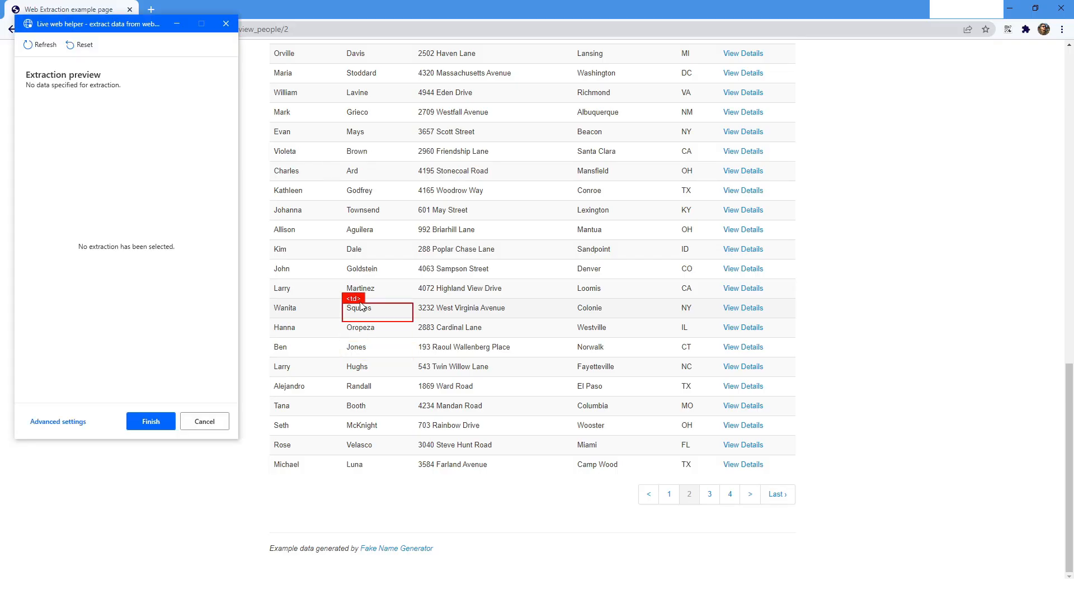
scroll(360, 306, "up", 10)
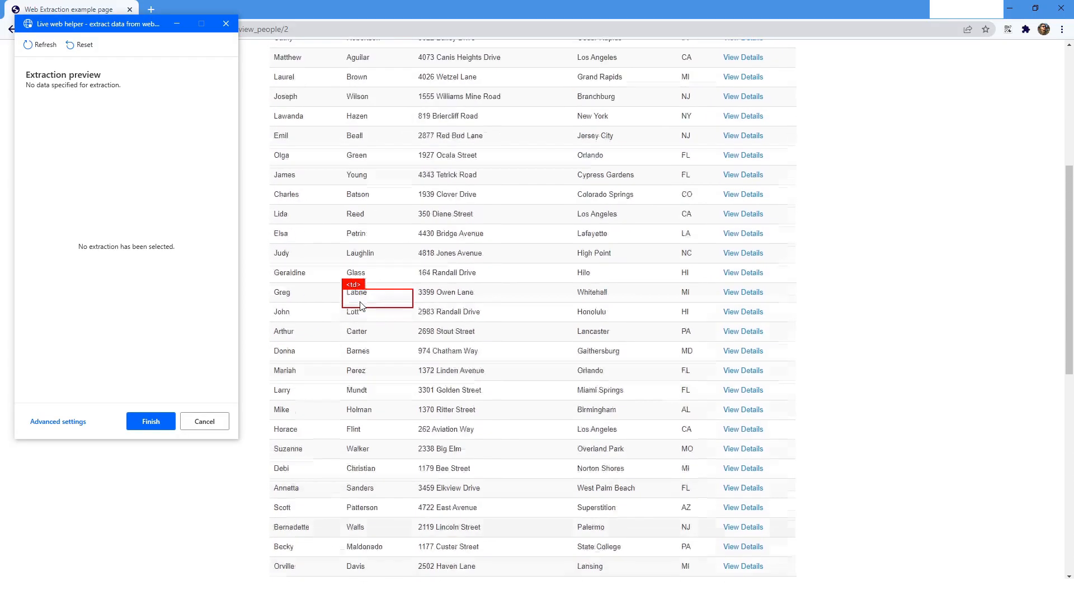
scroll(360, 302, "up", 5)
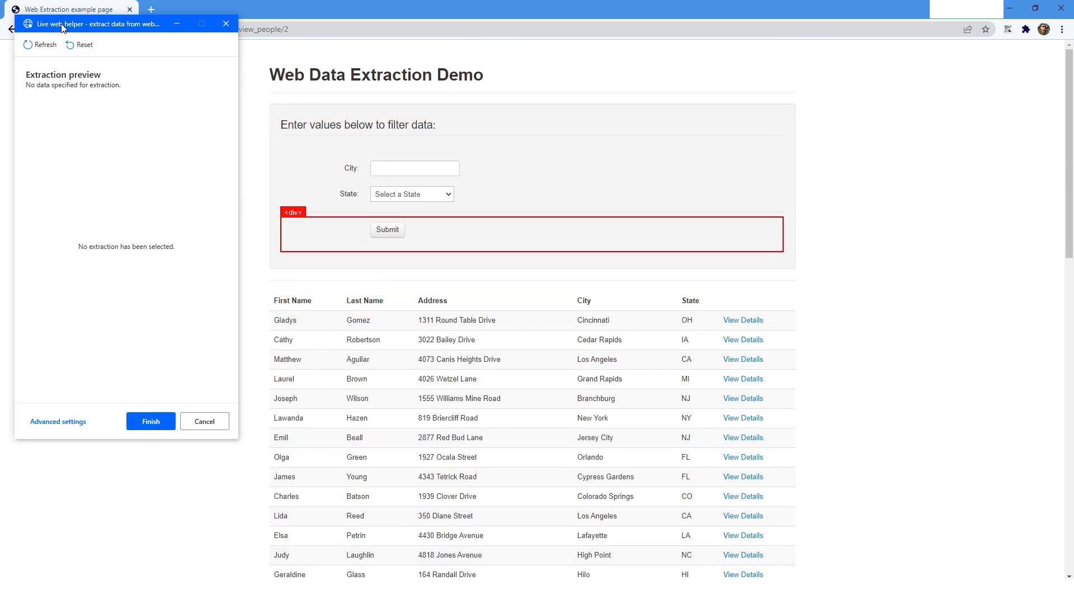
scroll(395, 358, "down", 1)
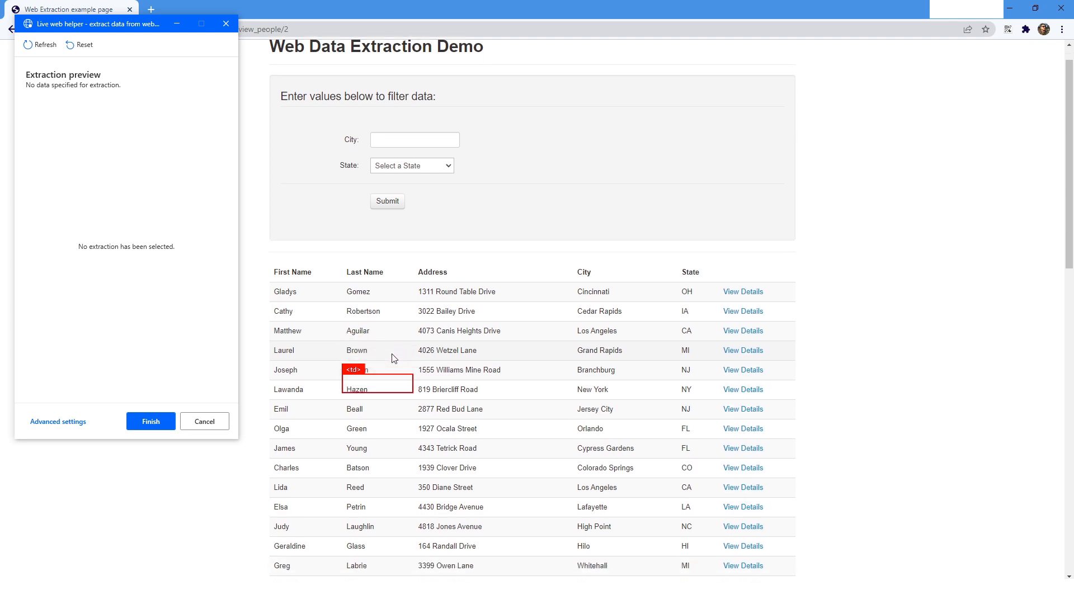
scroll(394, 358, "down", 1)
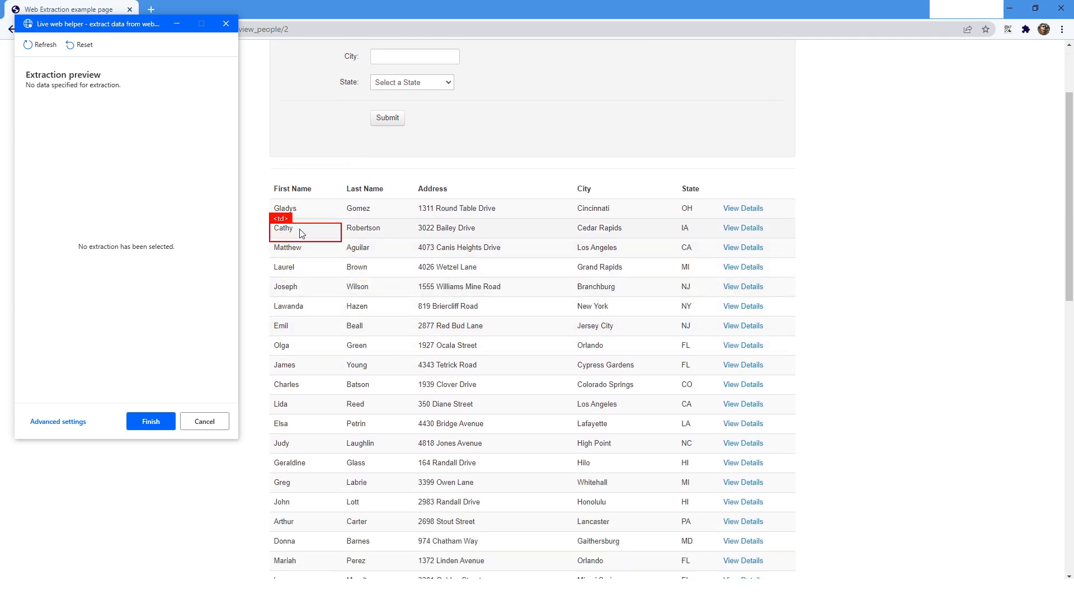
right_click(287, 209)
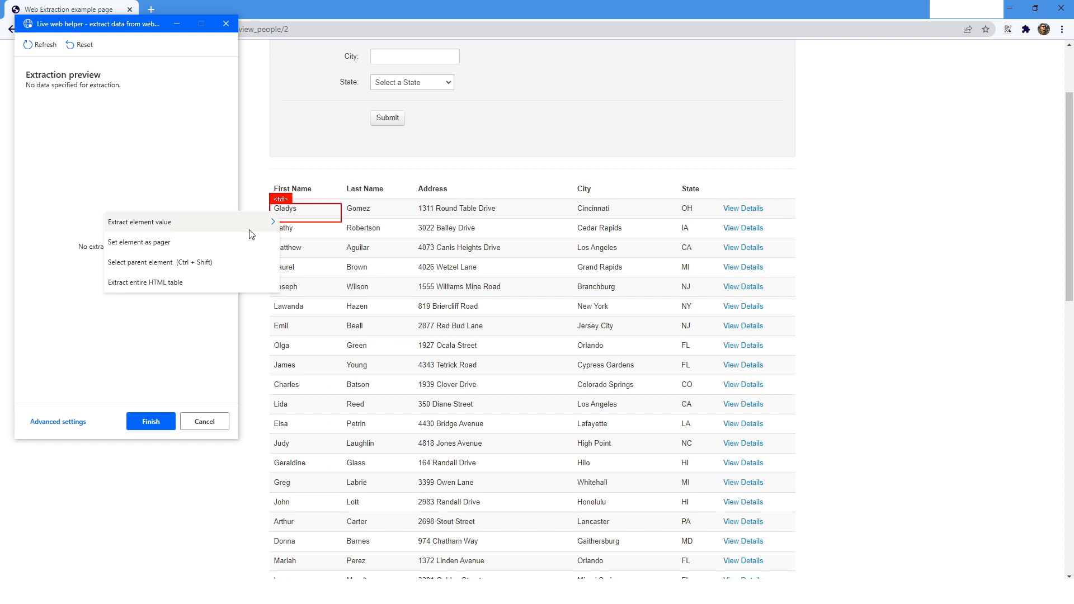
left_click(184, 282)
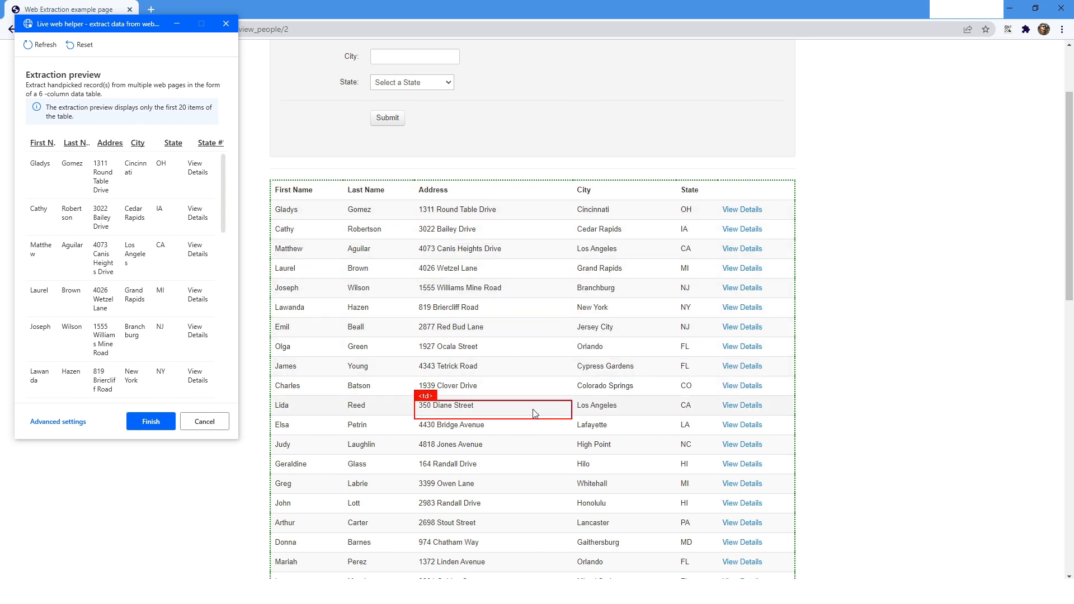
Return to page 1 of the people list, set the next-page link (>) as the pager, and finish the extraction selection.
scroll(533, 413, "down", 12)
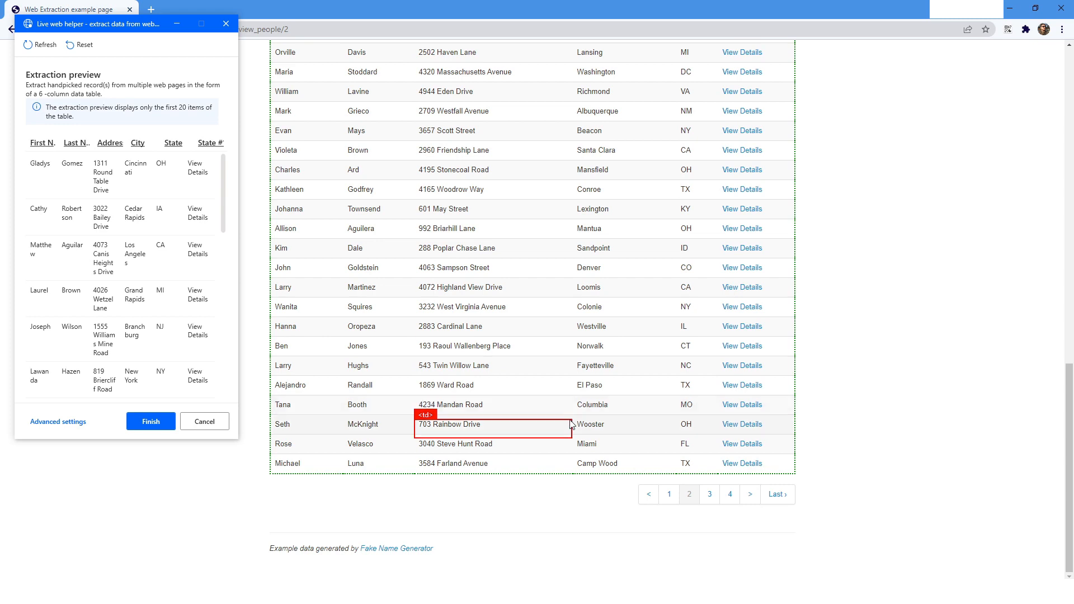
left_click(667, 505)
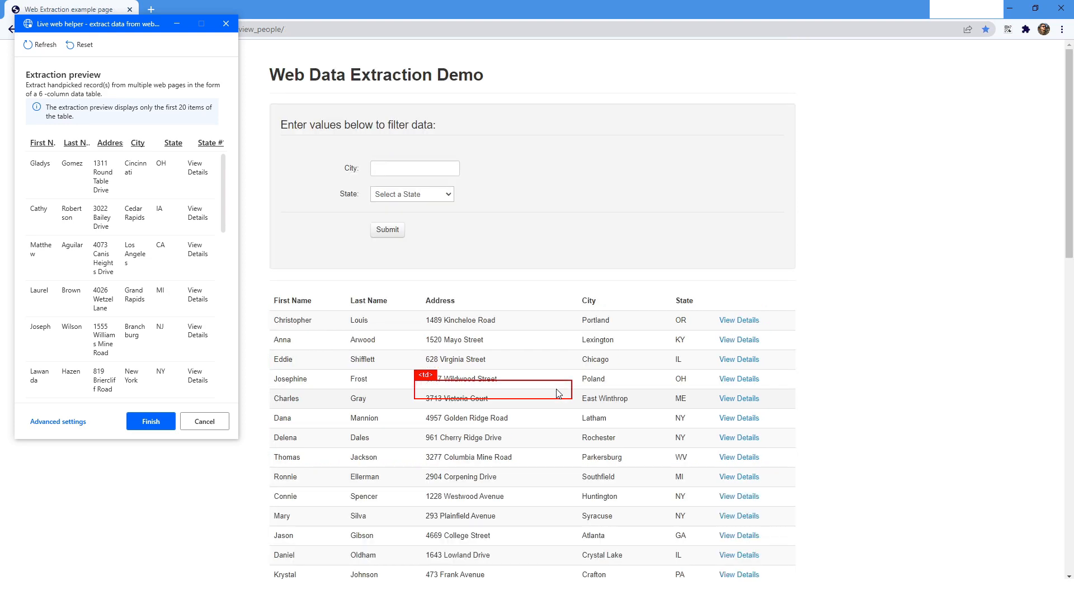
scroll(551, 395, "down", 10)
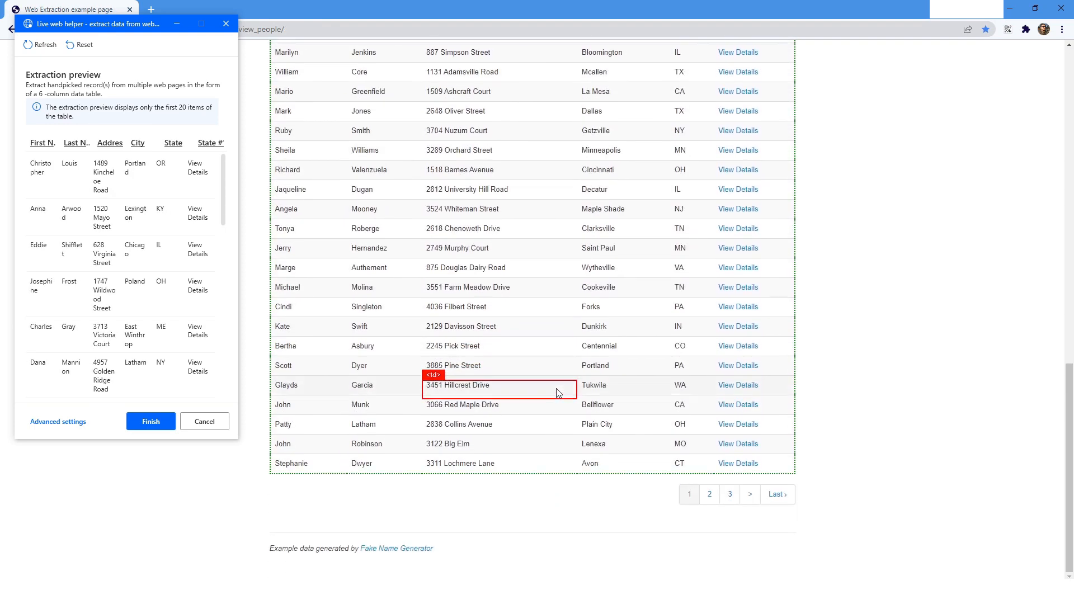
right_click(750, 499)
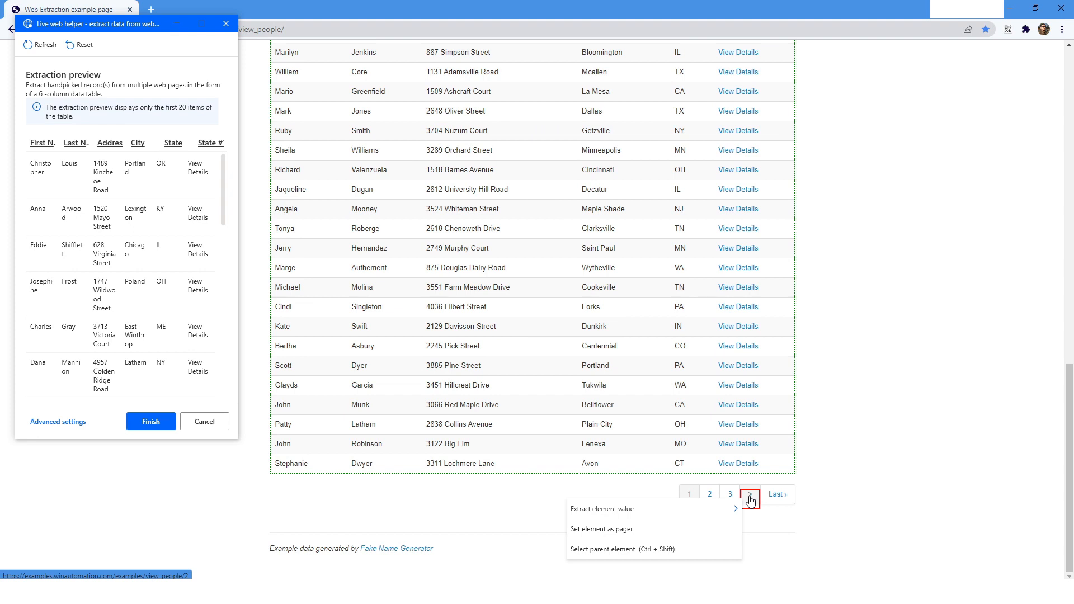
left_click(616, 530)
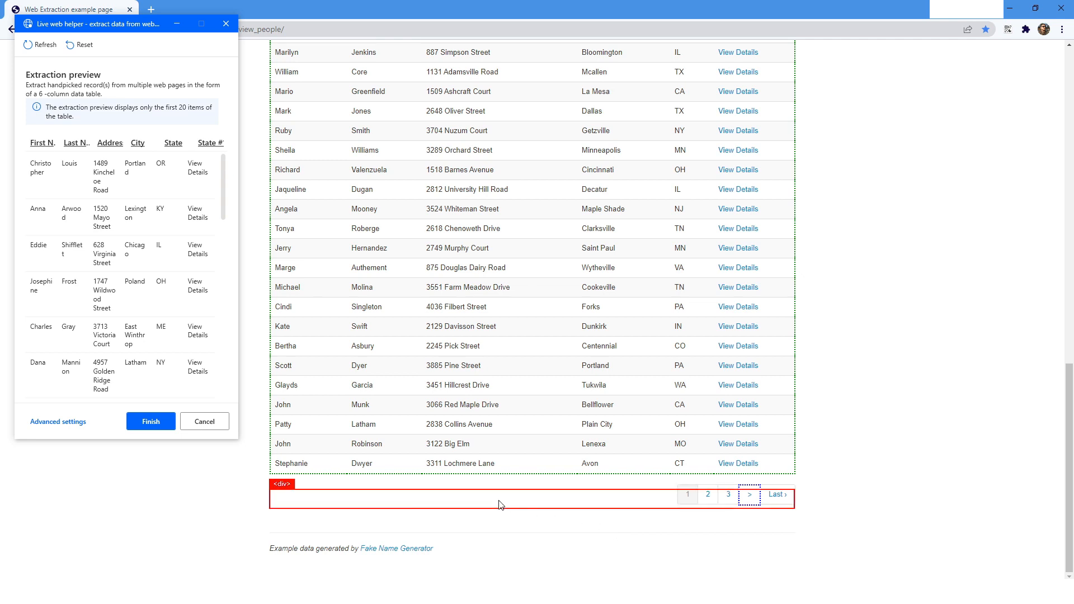
left_click(149, 425)
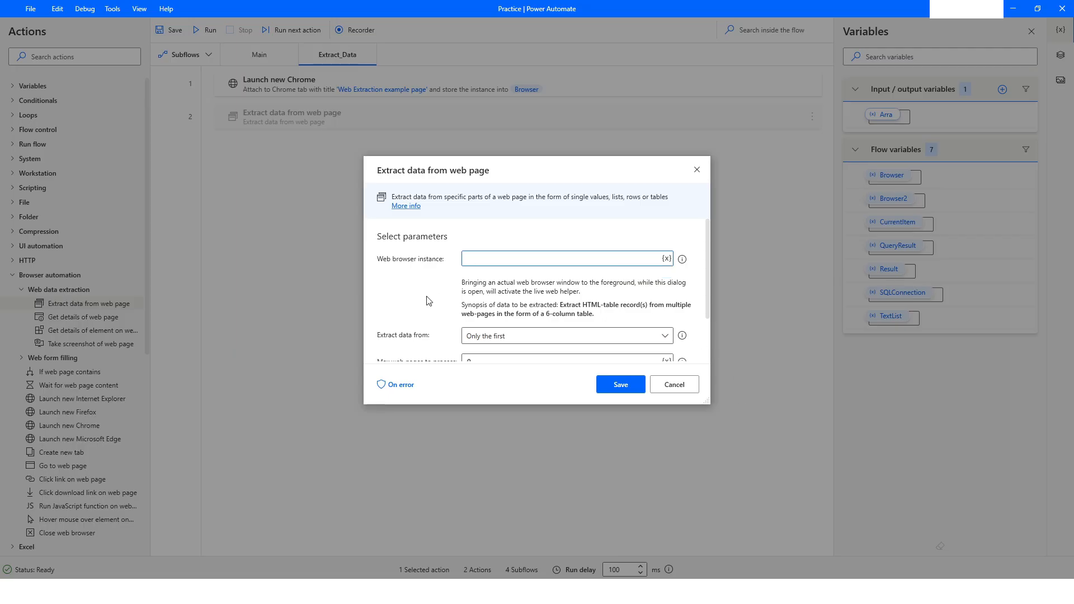
scroll(428, 301, "down", 2)
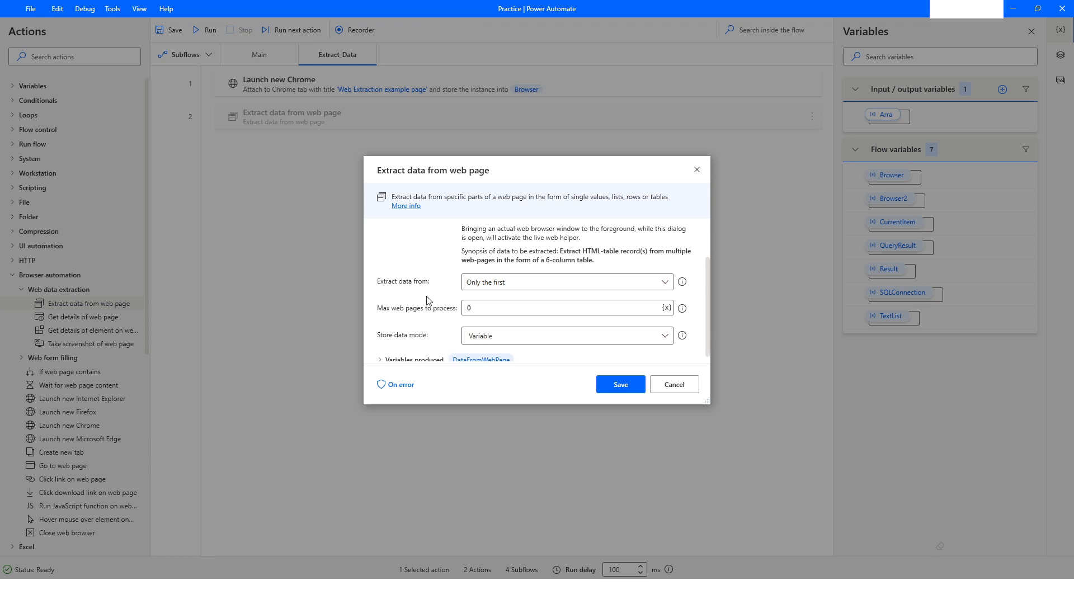
scroll(428, 301, "up", 2)
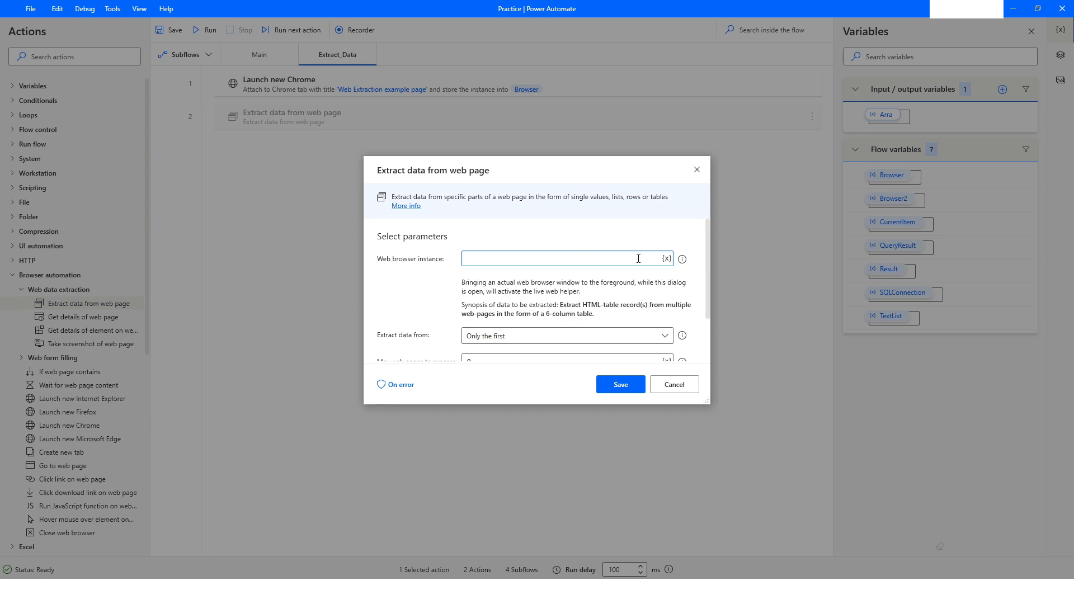
Set the Extract data action's web browser instance to %Browser% and keep the extraction range at Only the first.
left_click(667, 258)
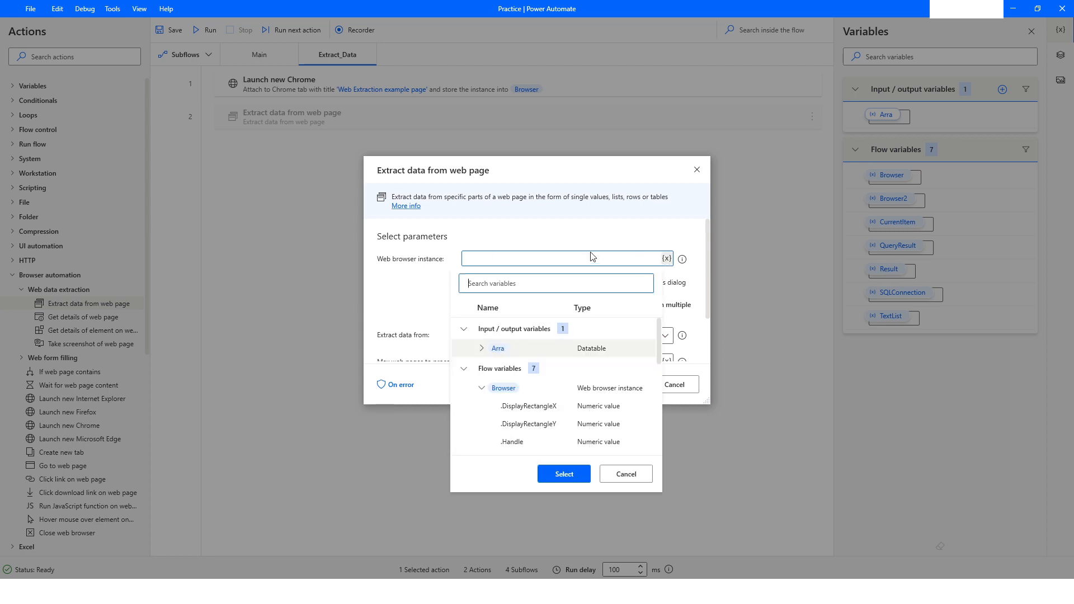
double_click(504, 387)
scroll(441, 319, "down", 2)
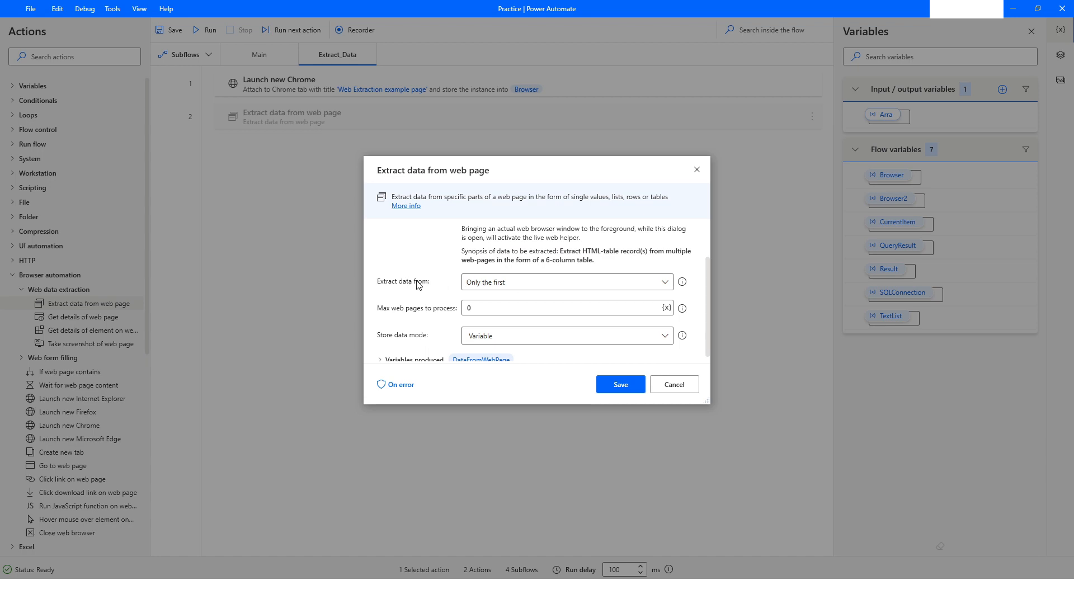
left_click(492, 283)
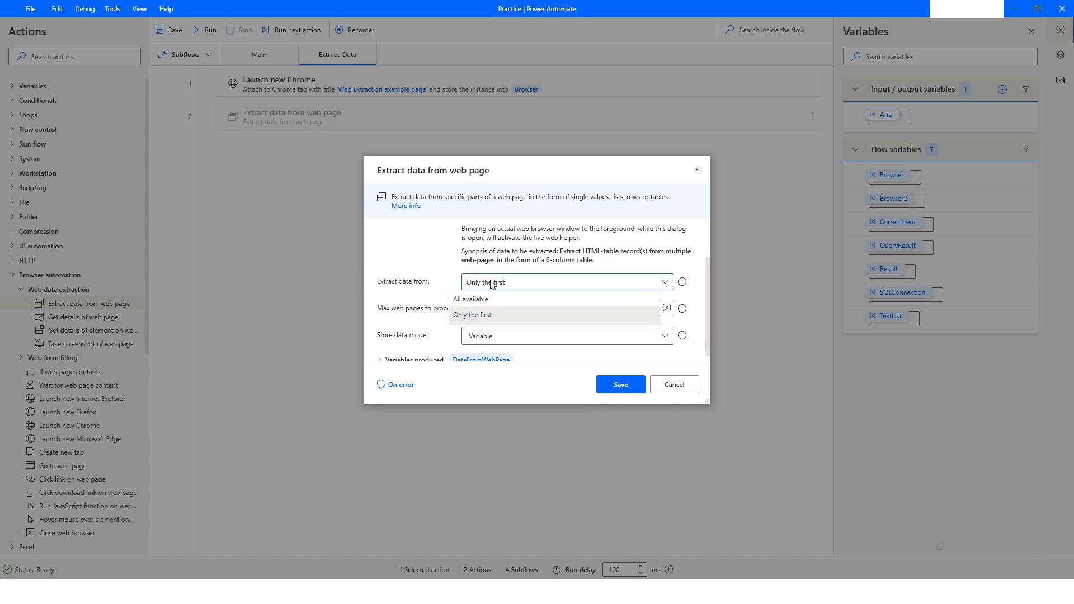
left_click(492, 283)
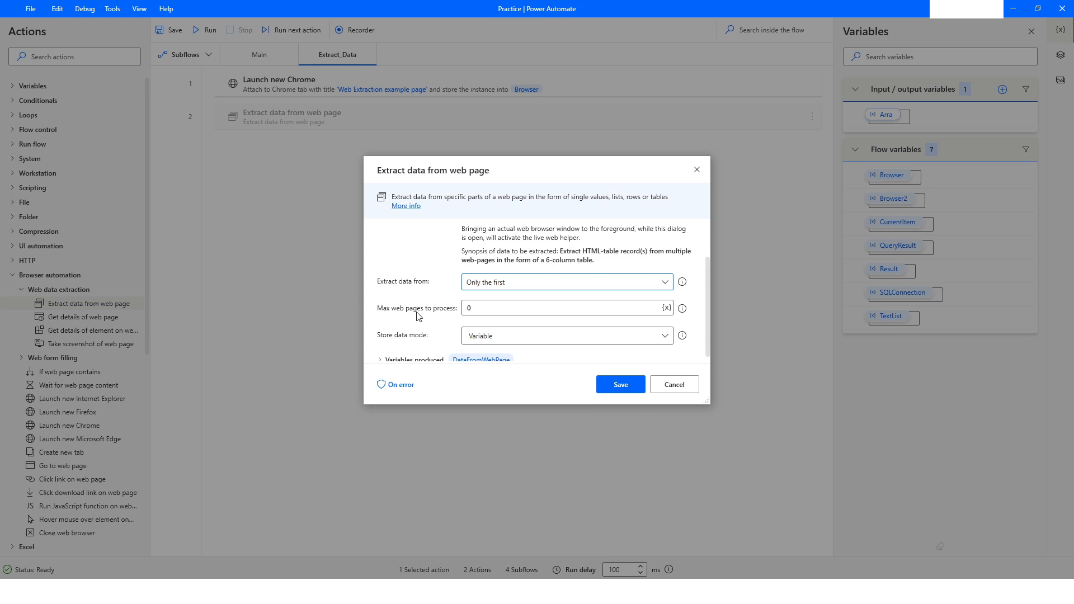
Set the maximum web pages to process to 1 and save the Extract data from web page action.
scroll(426, 316, "down", 1)
left_click(468, 302)
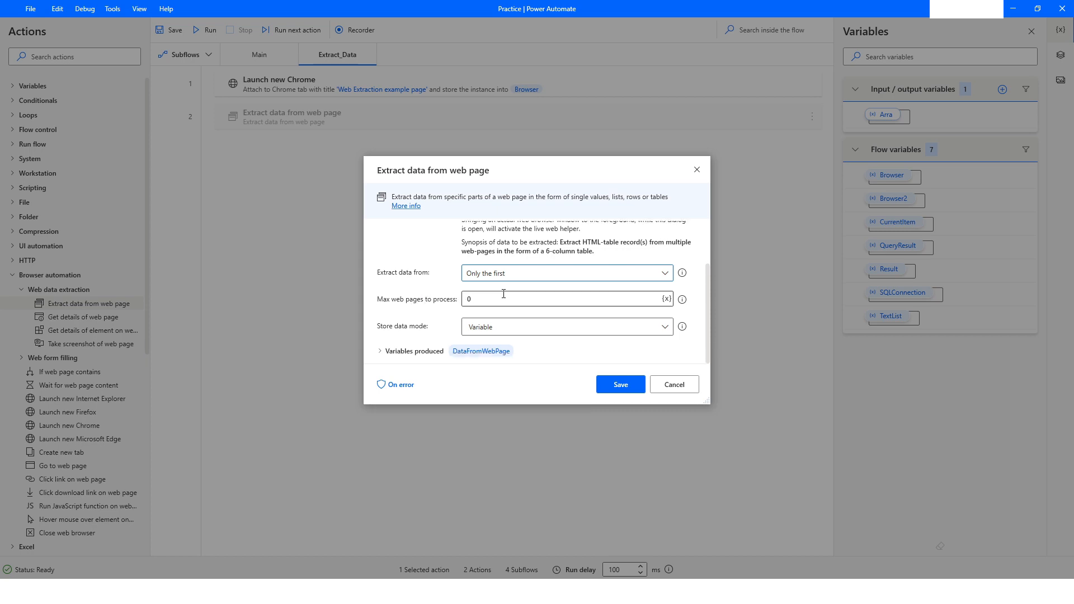
left_click_drag(481, 303, 462, 305)
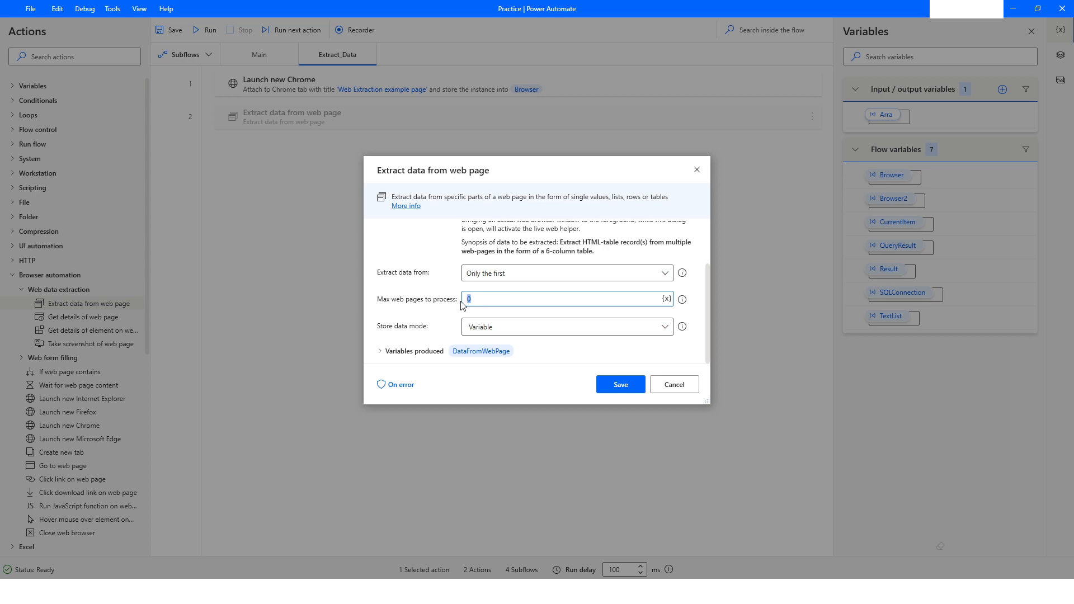
type("1")
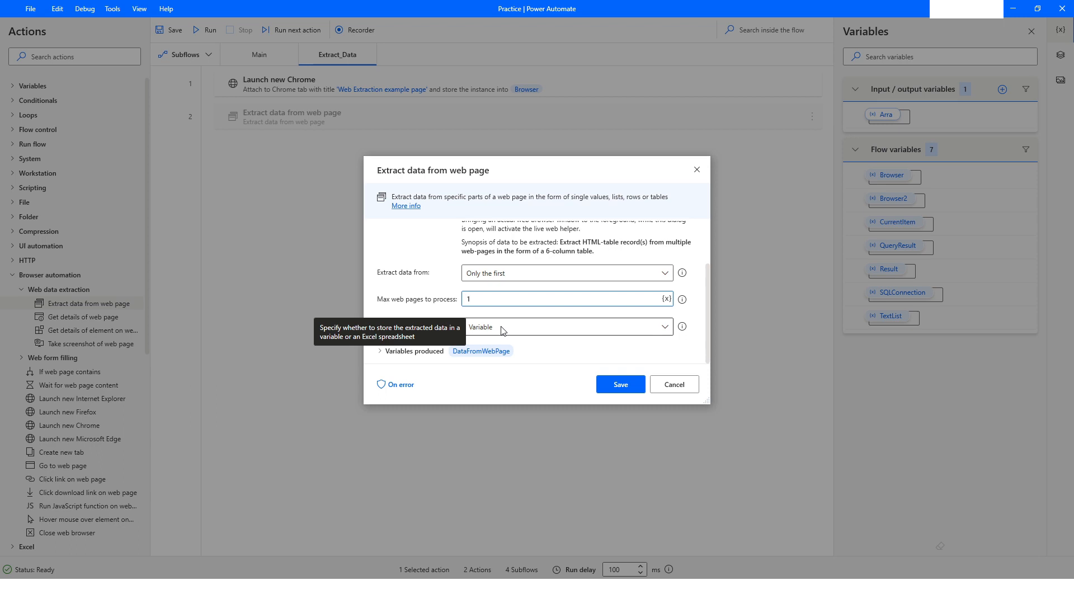
scroll(418, 290, "up", 2)
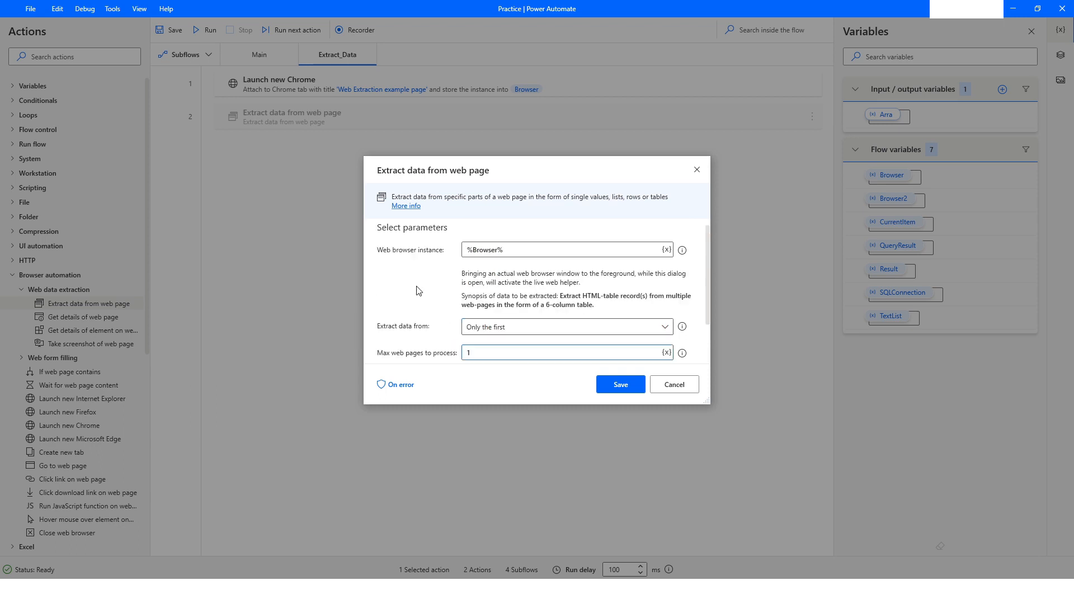
scroll(418, 289, "down", 2)
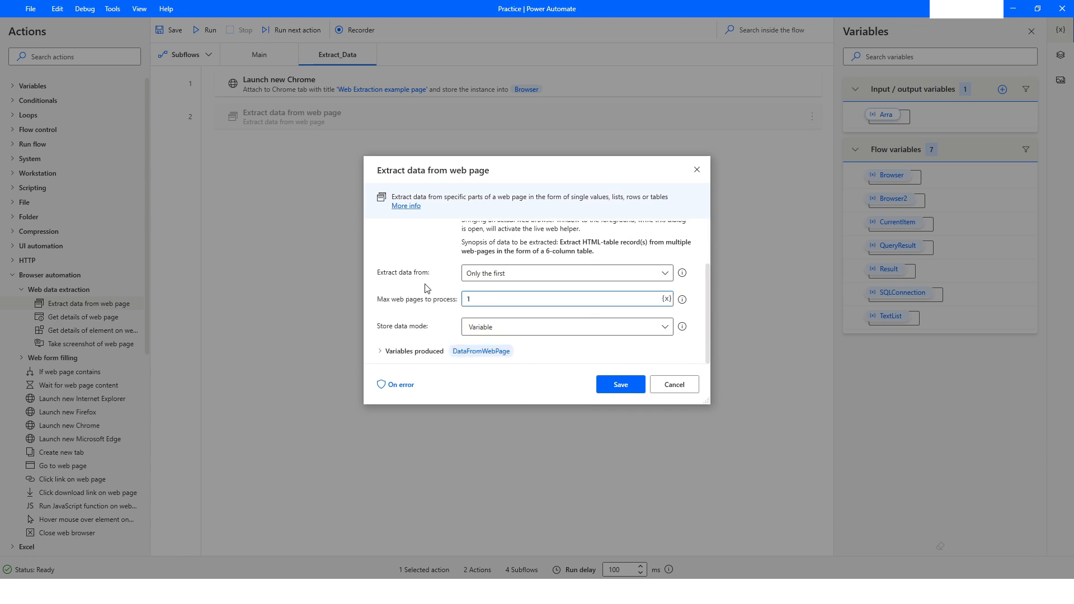
left_click(621, 385)
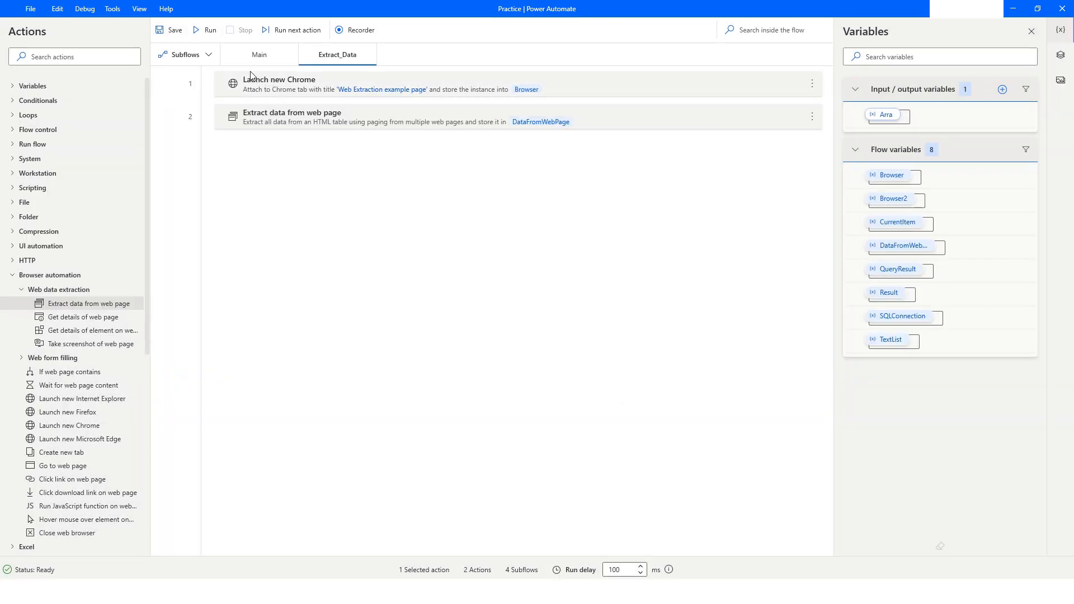
Run the one-page extraction starting at the Launch new Chrome action, and return from Chrome to the flow designer.
left_click(257, 88)
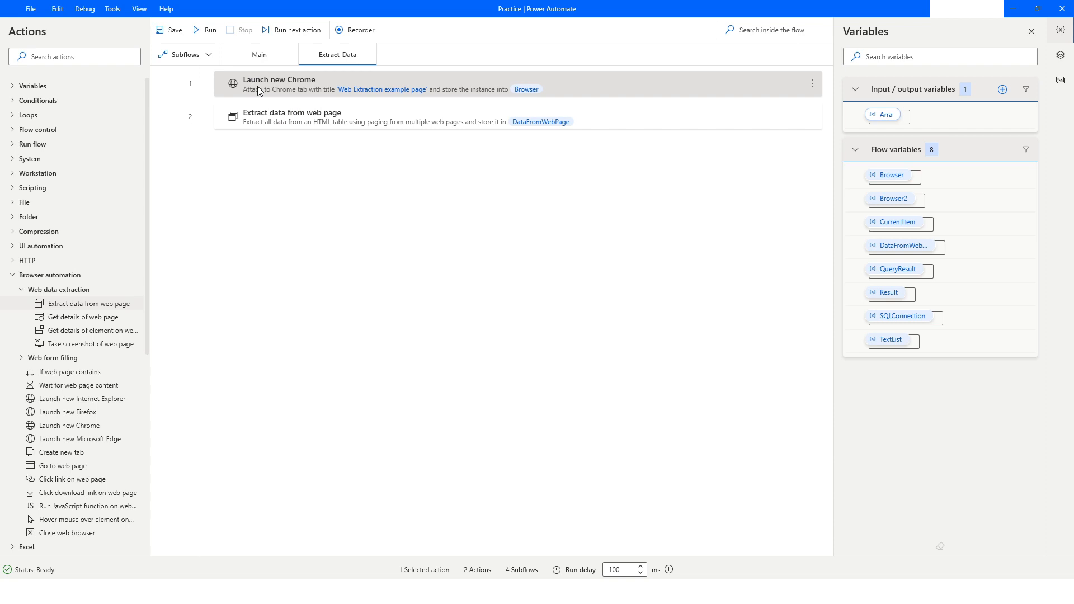
key("F5")
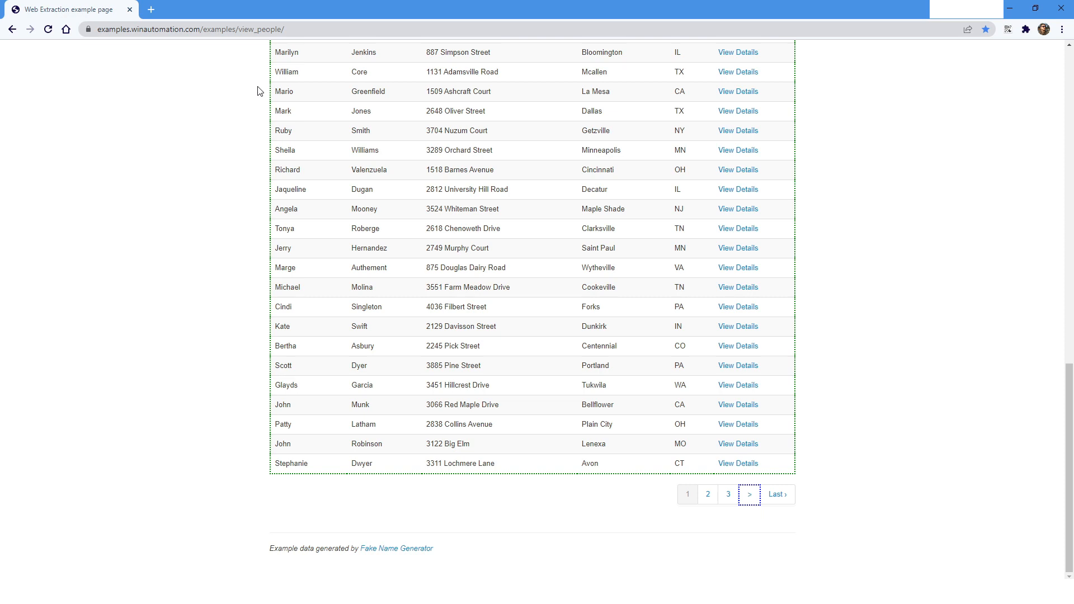
key("alt+Tab")
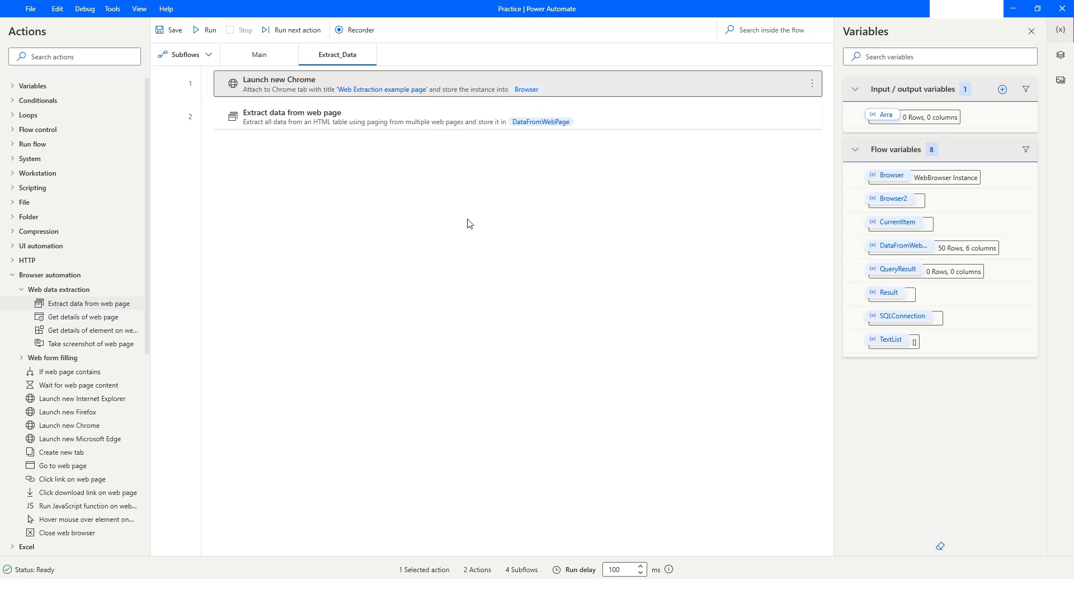
Examine the extracted rows in the DataFromWebPage variable through to the last record, and close the value viewer.
left_click(970, 254)
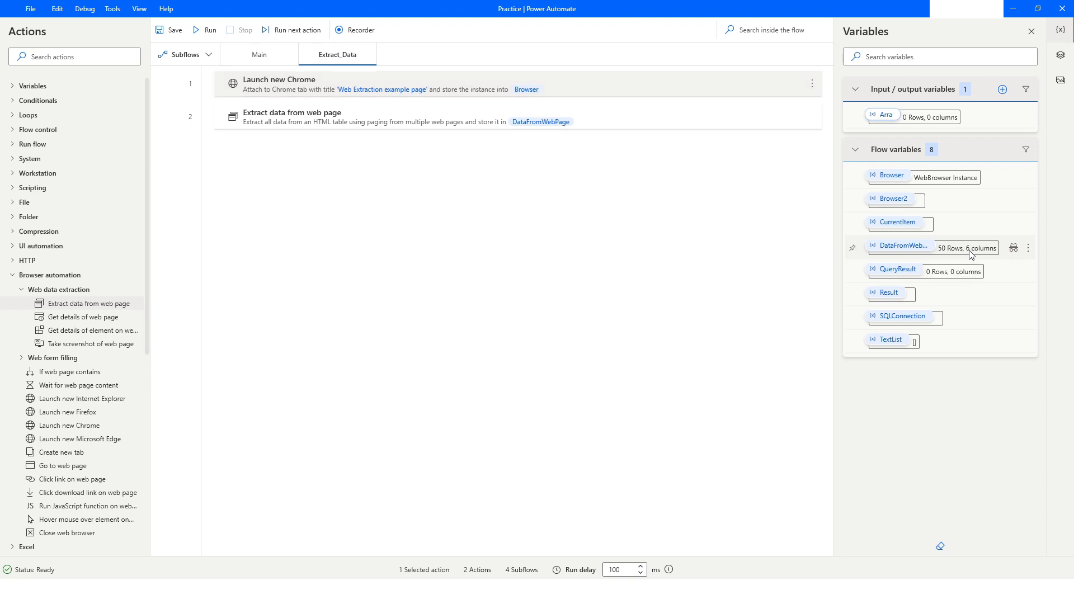
double_click(970, 254)
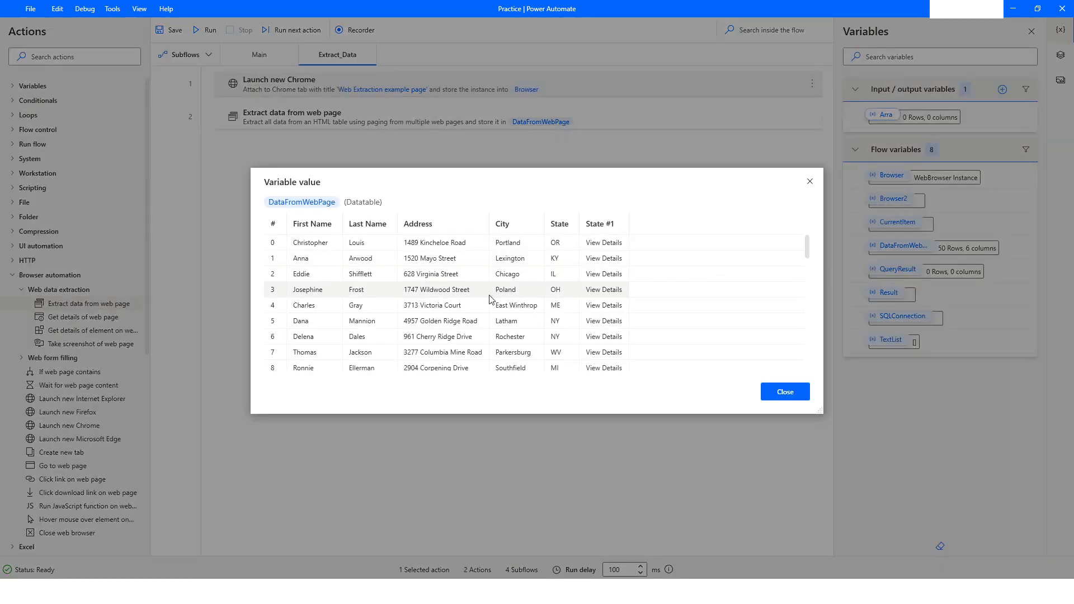
scroll(490, 299, "down", 8)
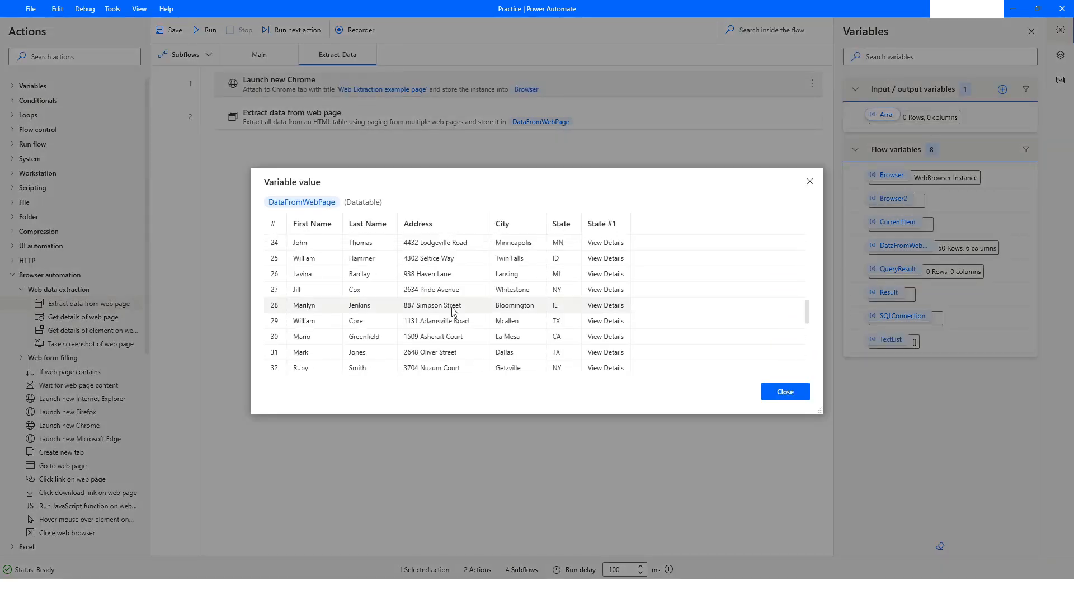
scroll(453, 312, "down", 6)
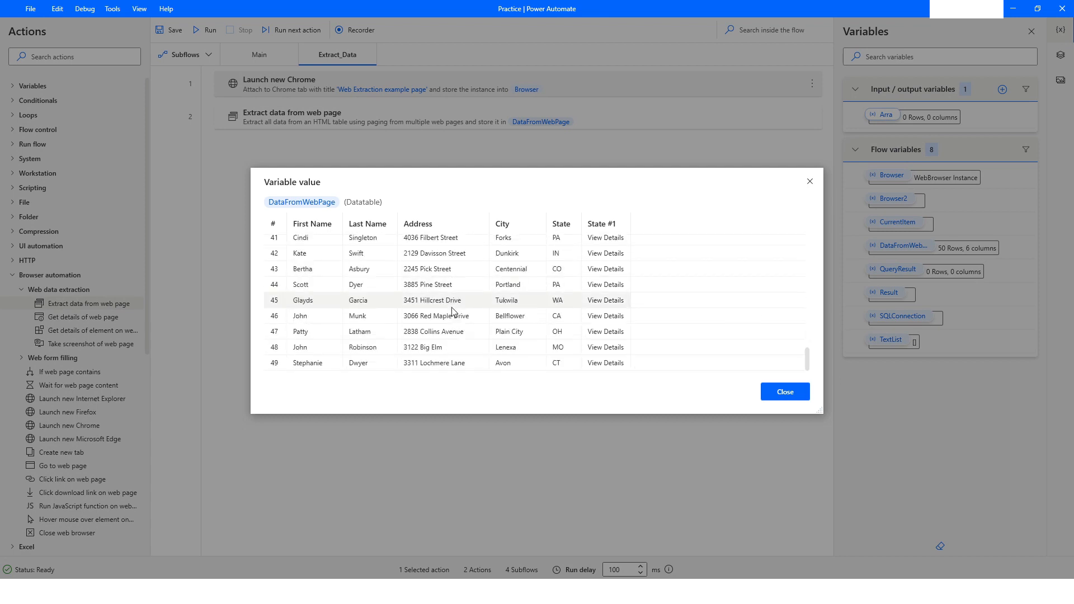
scroll(452, 311, "up", 5)
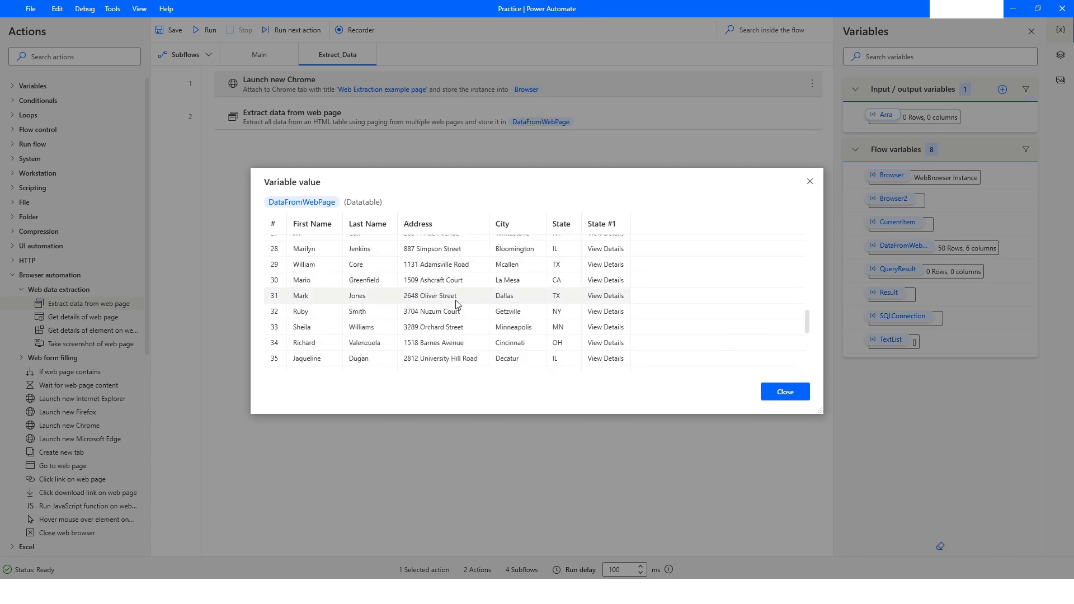
left_click(777, 395)
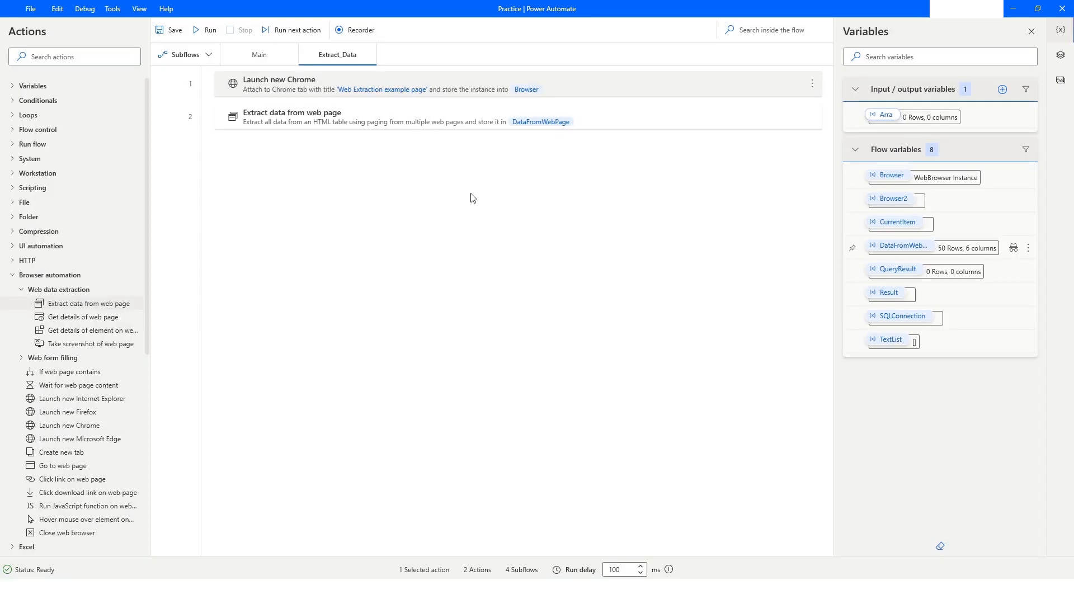
Reopen the Extract data from web page action, set the maximum web pages to process to 3, and save it.
left_click(301, 119)
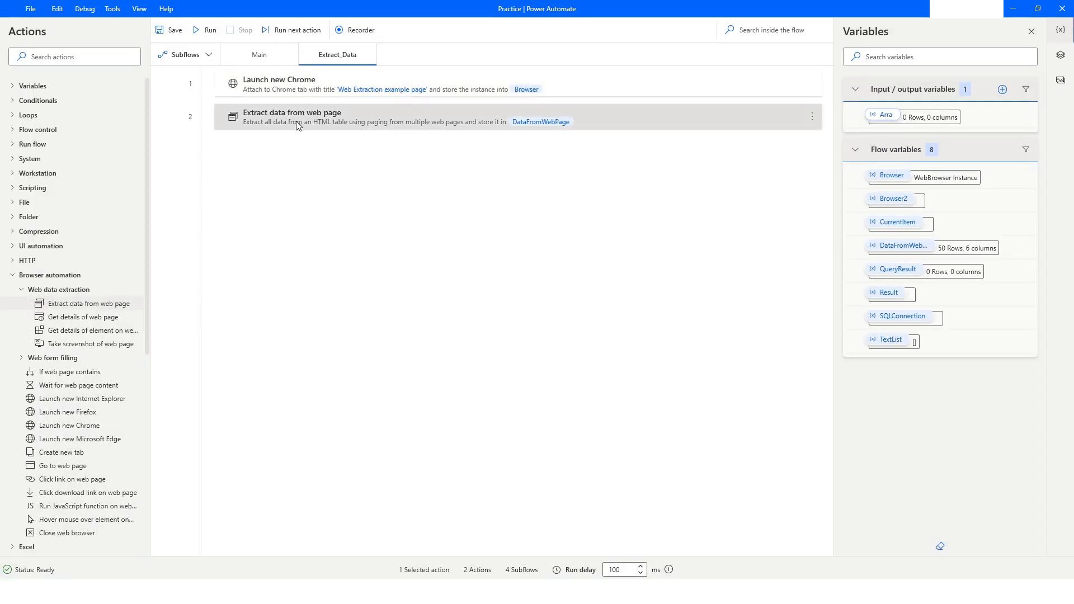
double_click(297, 121)
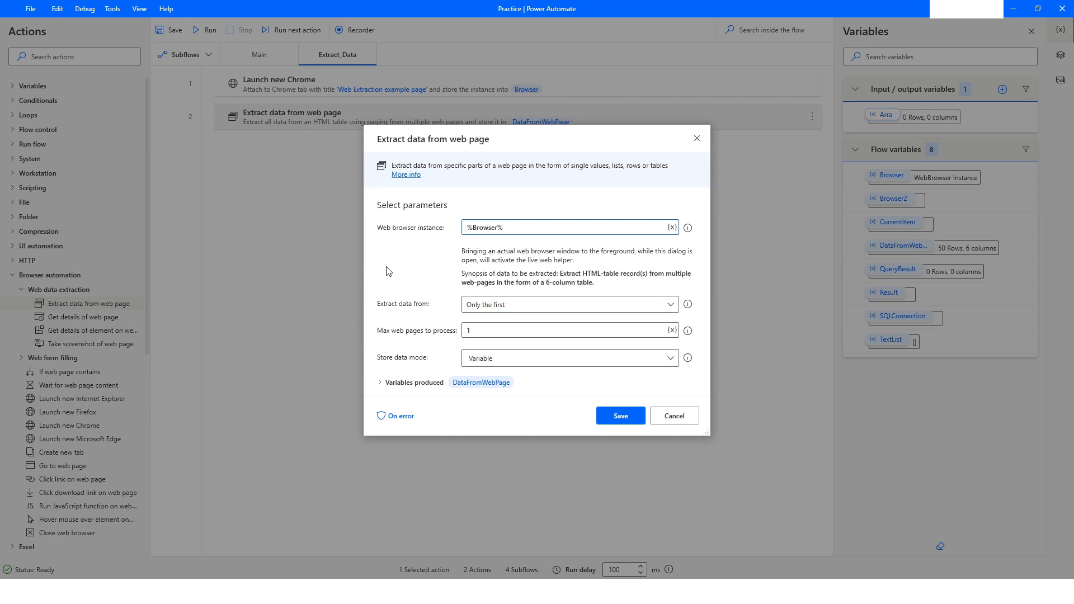
left_click_drag(488, 330, 434, 332)
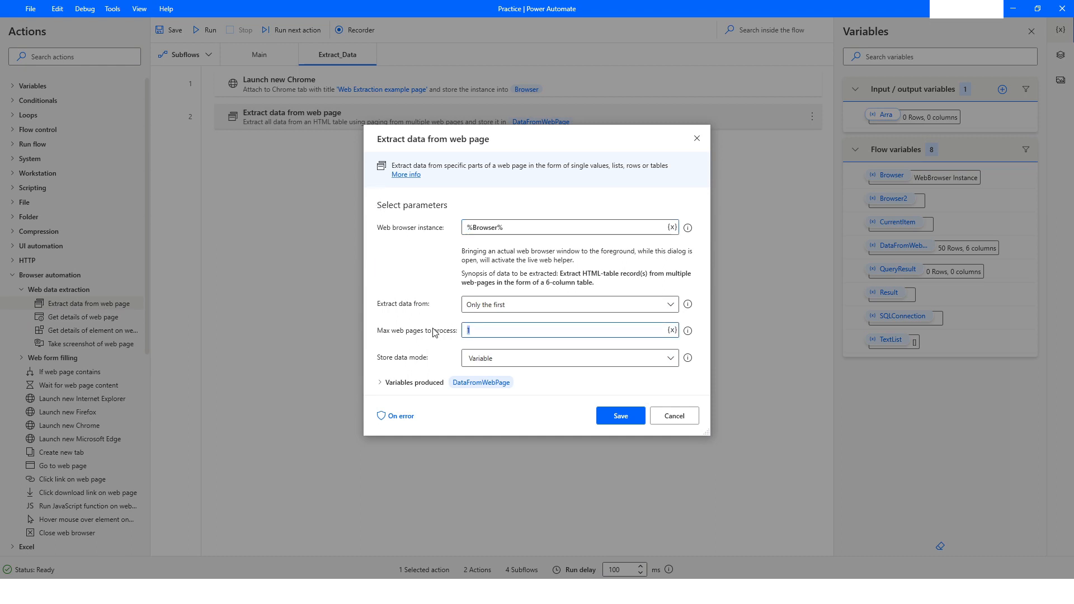
type("3")
left_click(621, 417)
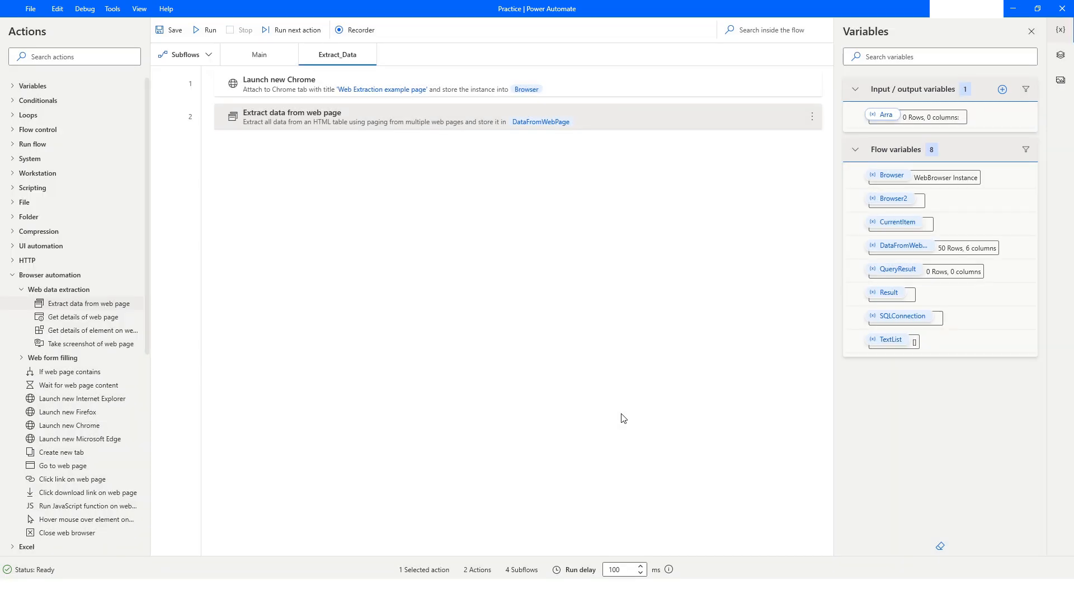
Run the three-page extraction starting at the Launch new Chrome action, and switch back to Power Automate.
left_click(305, 93)
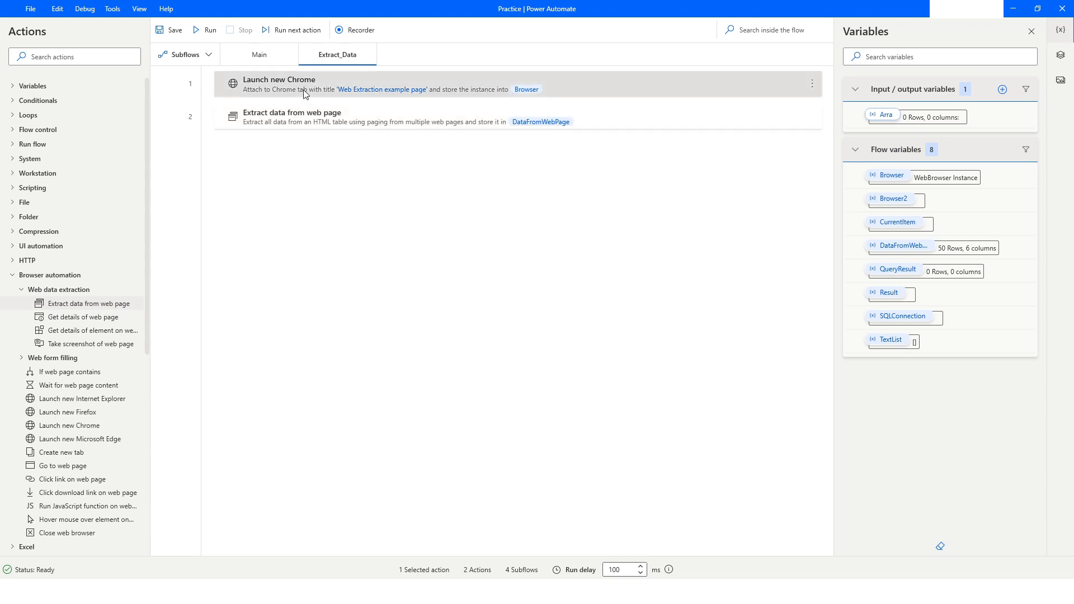
key("F5")
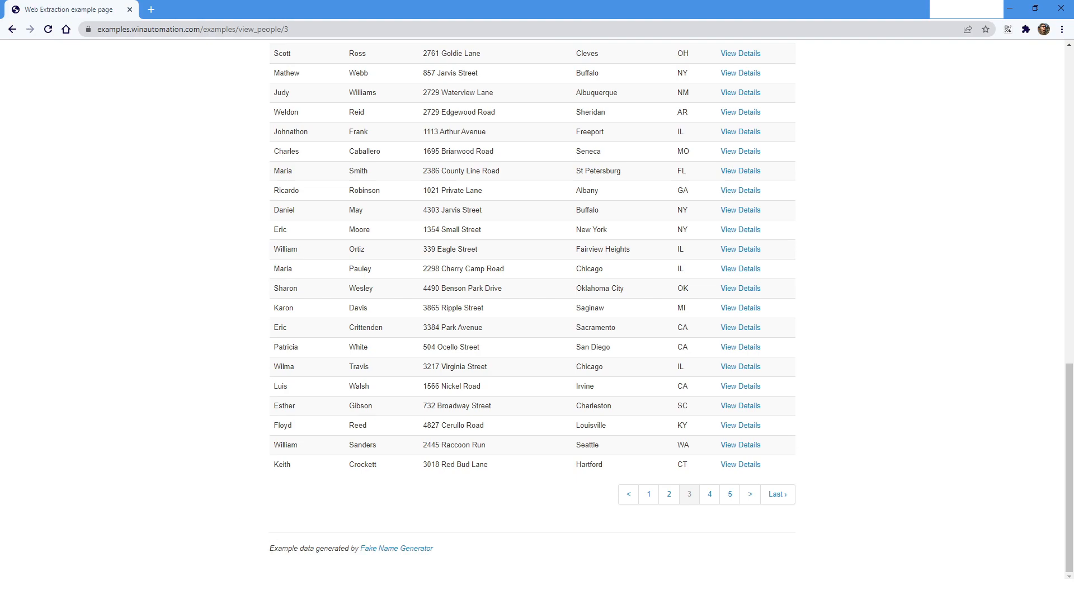
left_click(528, 591)
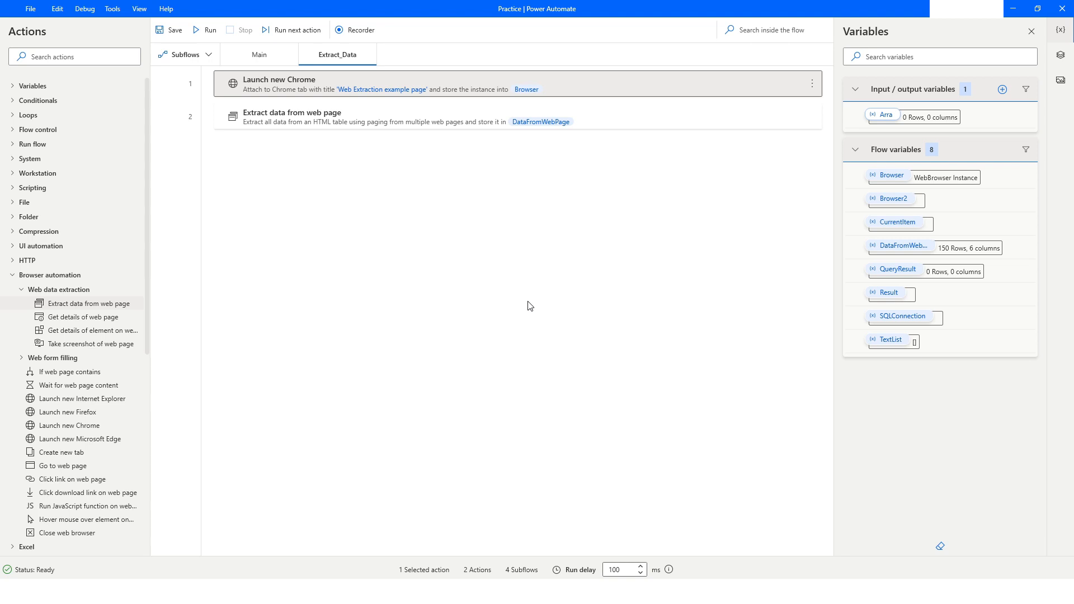
Check the DataFromWebPage table from the three-page run down to its final row, and close the viewer.
double_click(964, 252)
scroll(448, 317, "down", 4)
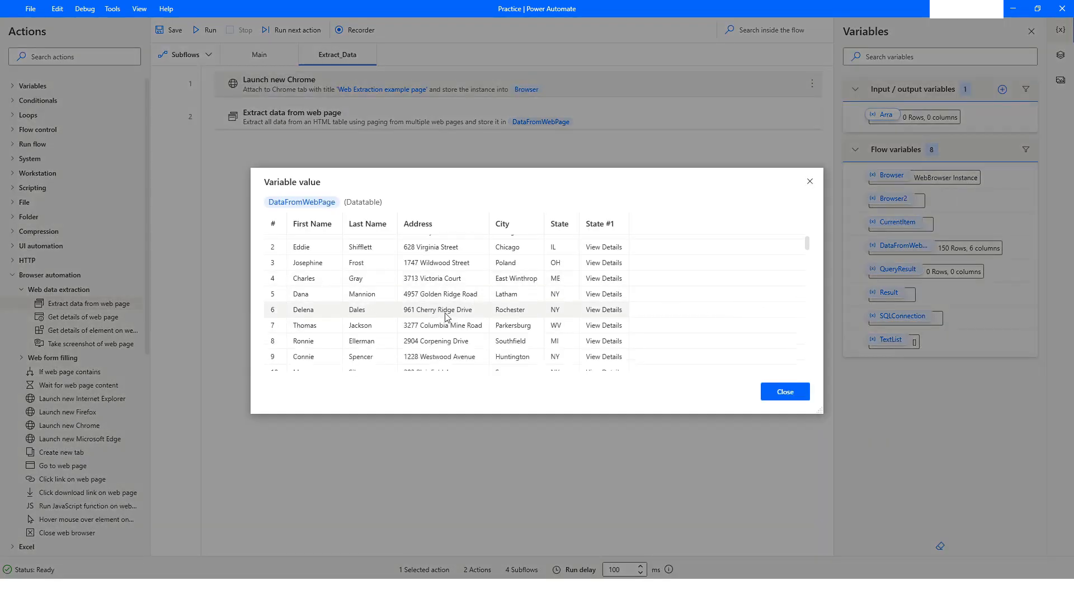
scroll(447, 317, "down", 3)
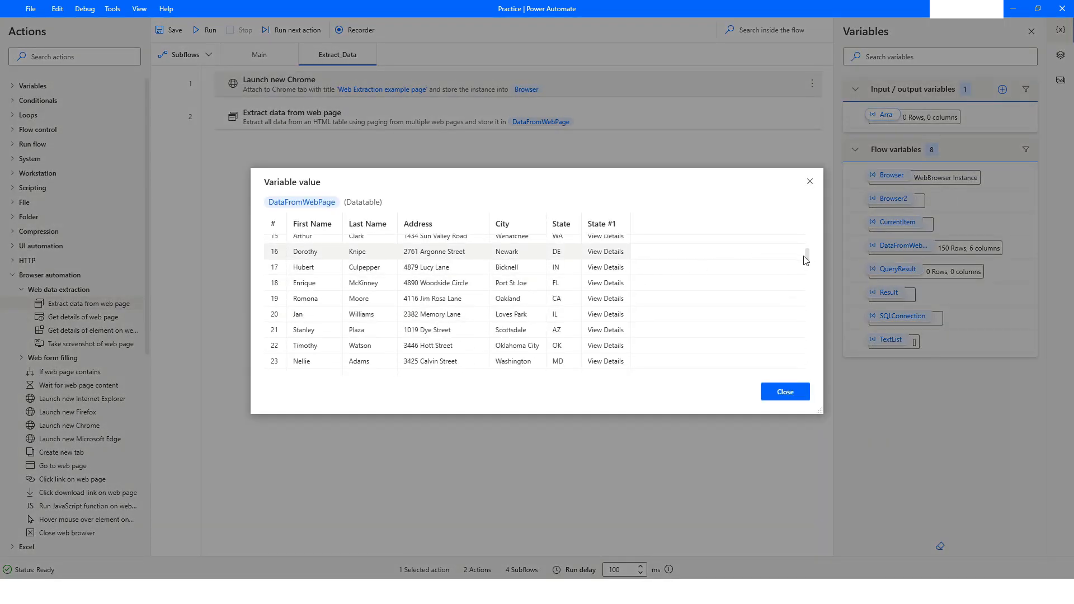
left_click_drag(806, 258, 809, 370)
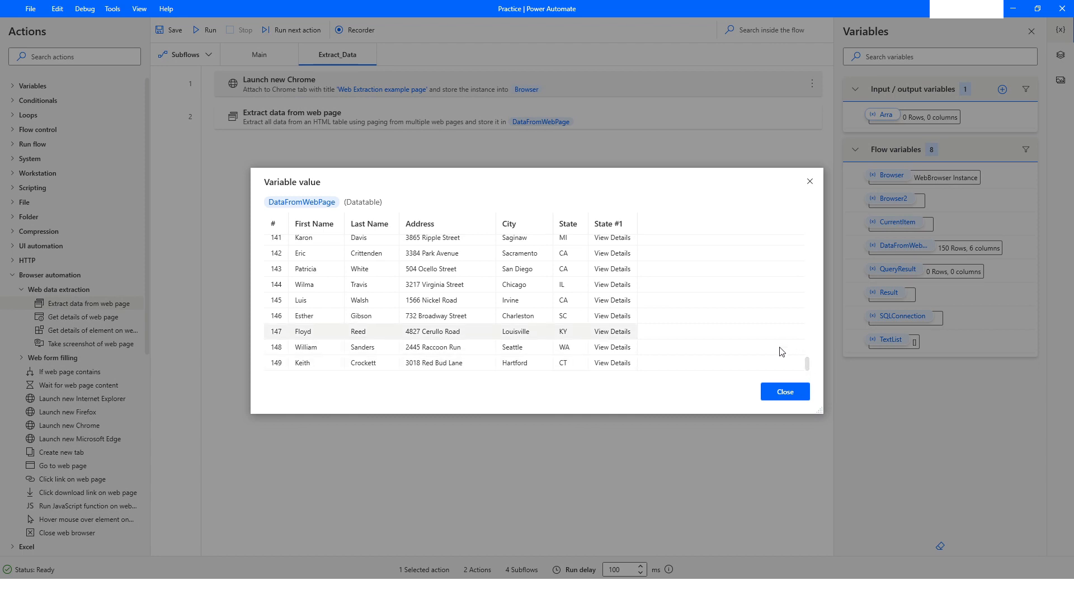
left_click(785, 391)
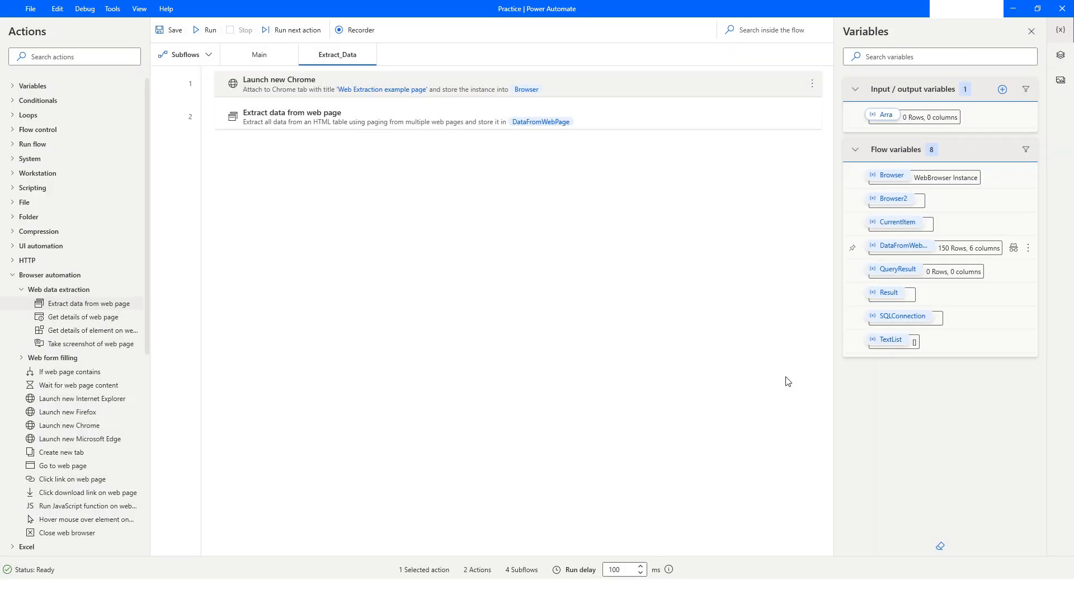
Change the Extract data from web page action's store data mode to Excel spreadsheet and save the action.
left_click(428, 123)
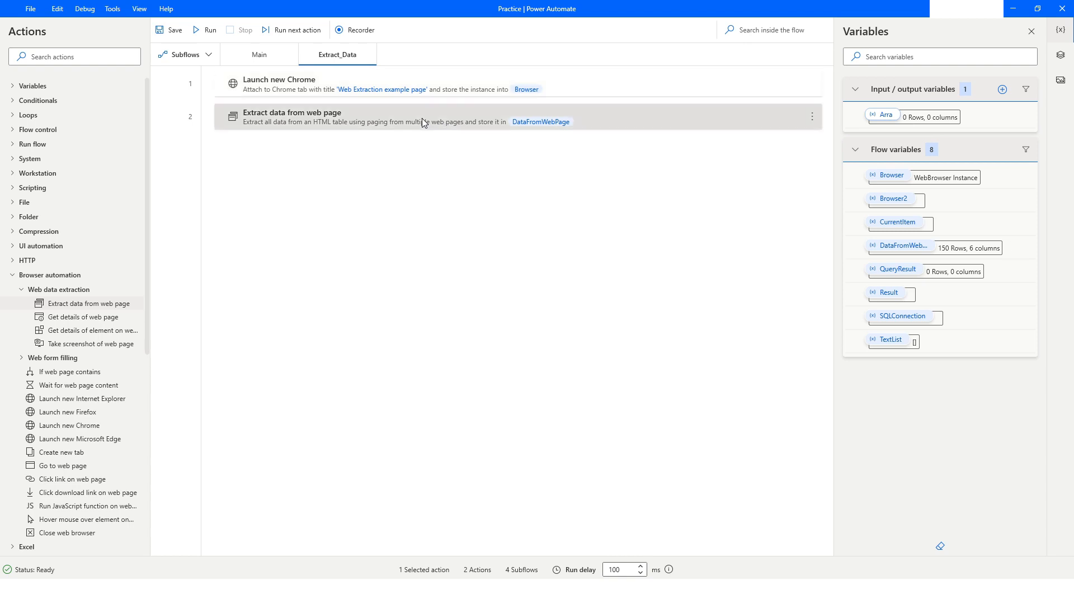
double_click(350, 115)
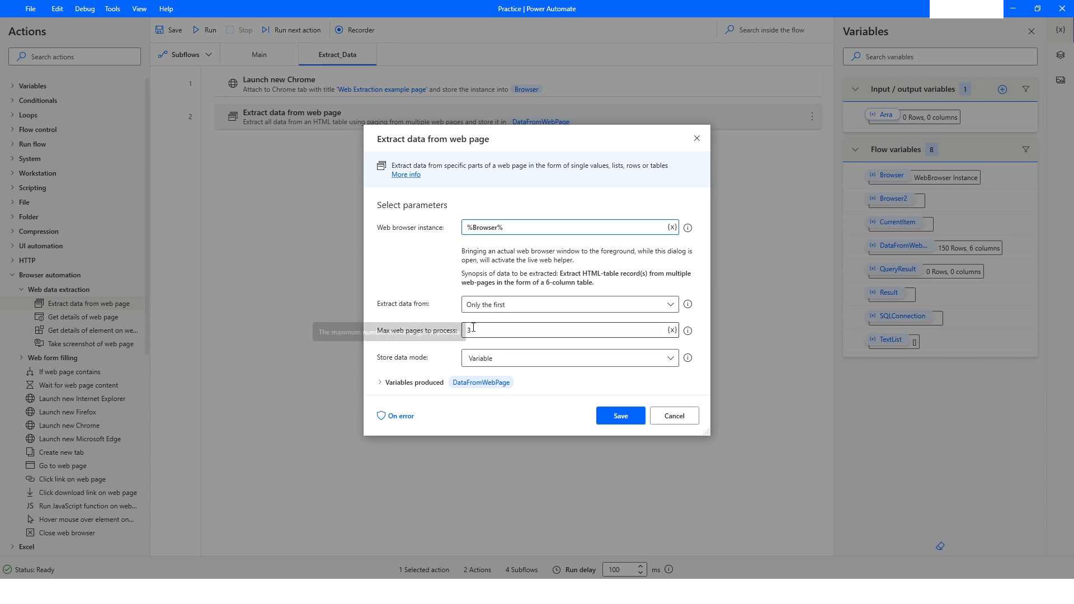
left_click(500, 365)
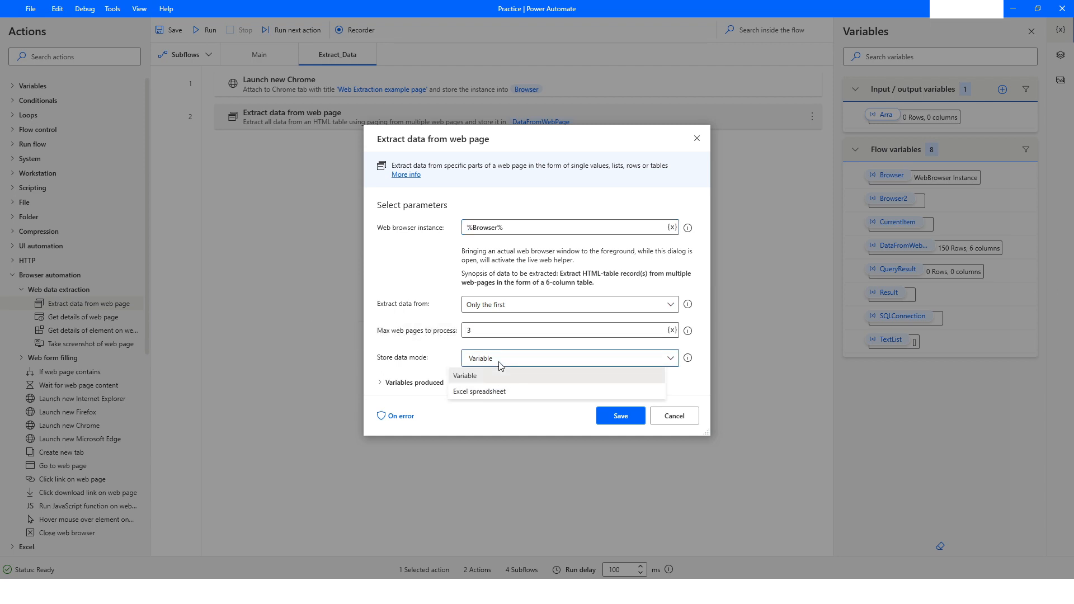
left_click(491, 395)
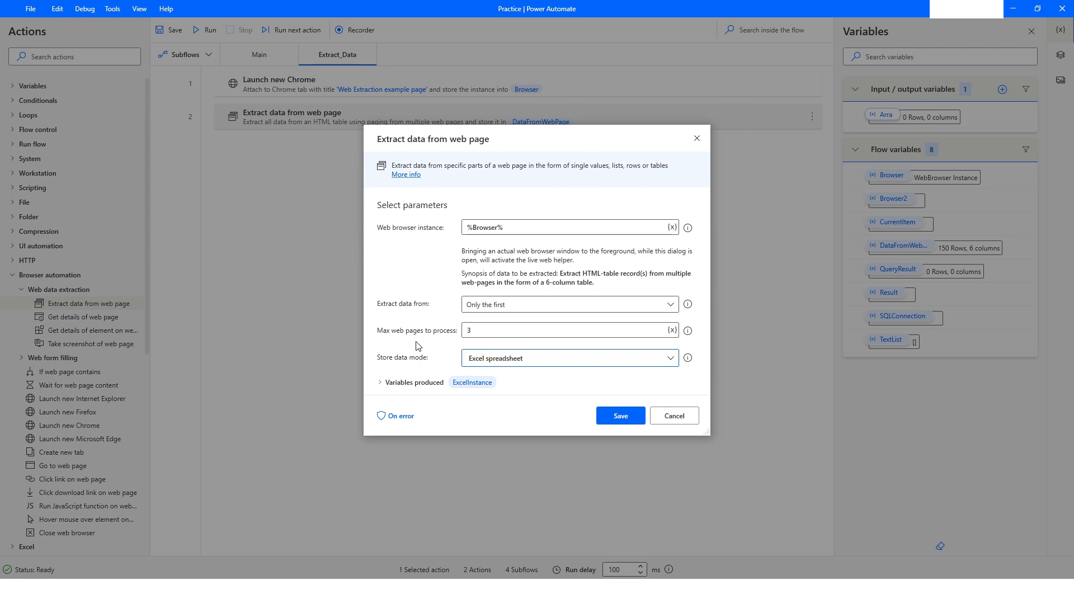
left_click(614, 419)
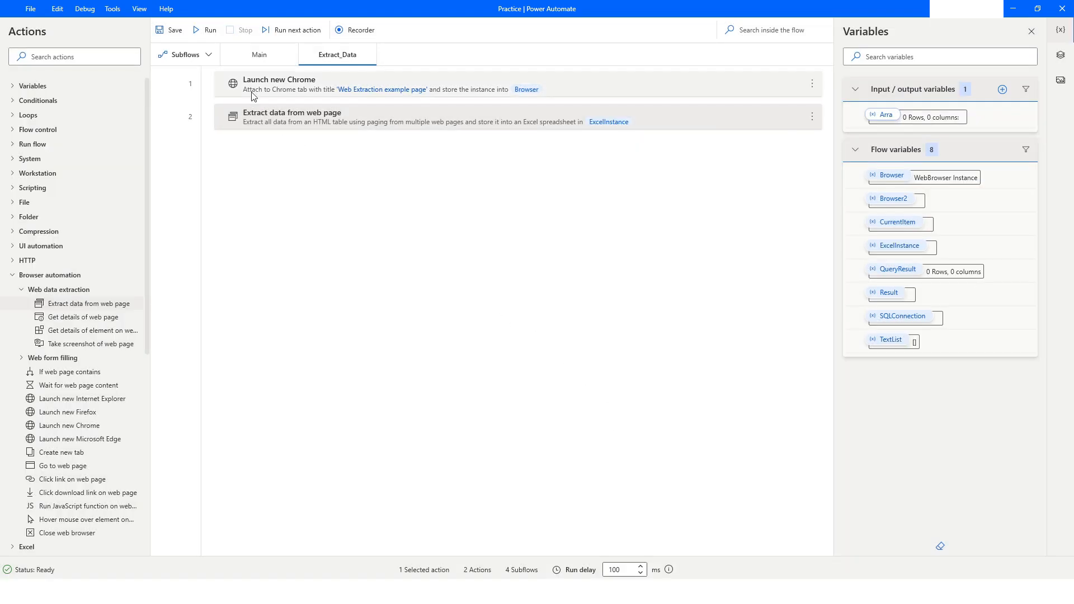
Run the flow from the Launch new Chrome action and look through the extracted rows in the generated Excel workbook.
left_click(251, 91)
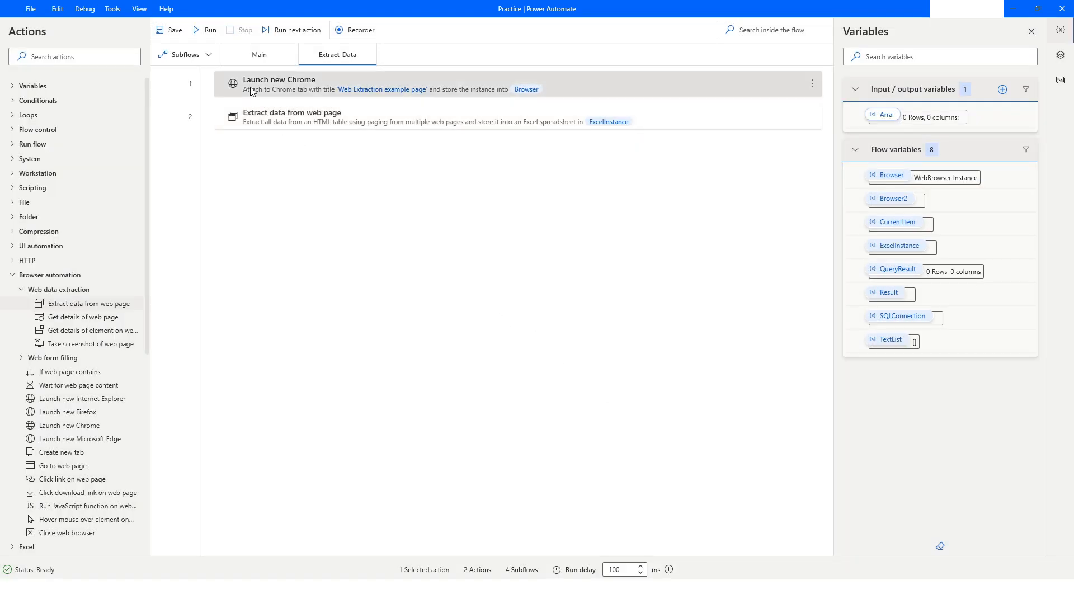
right_click(250, 91)
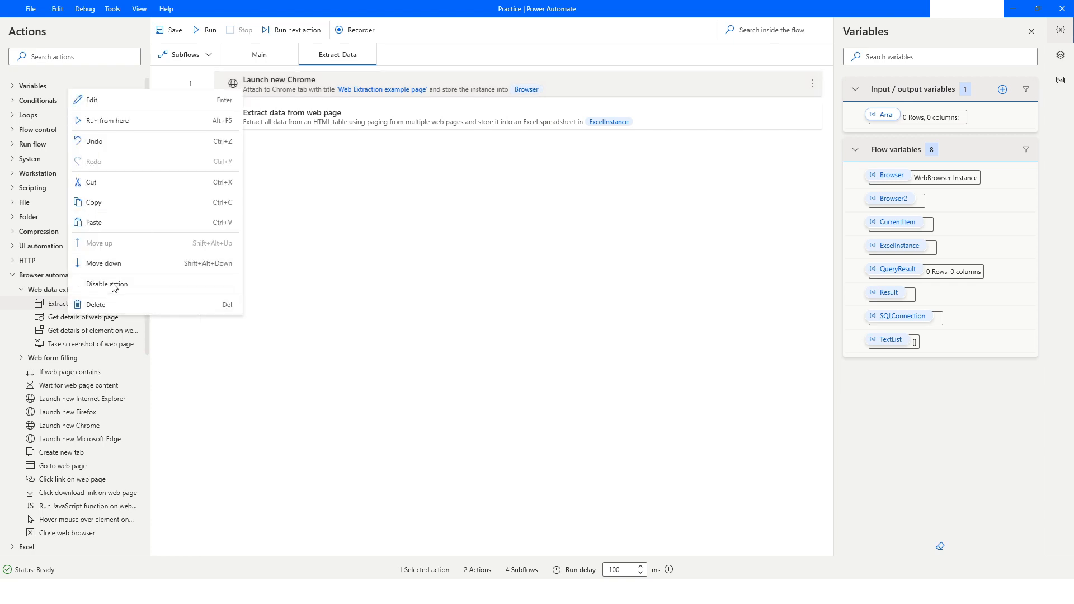
left_click(108, 120)
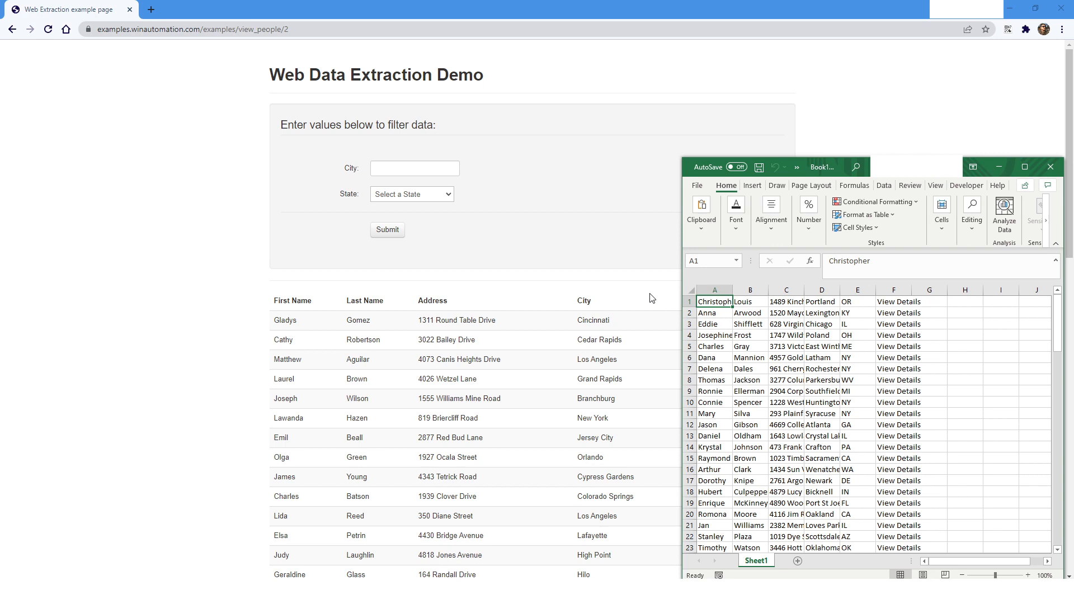
scroll(812, 377, "down", 20)
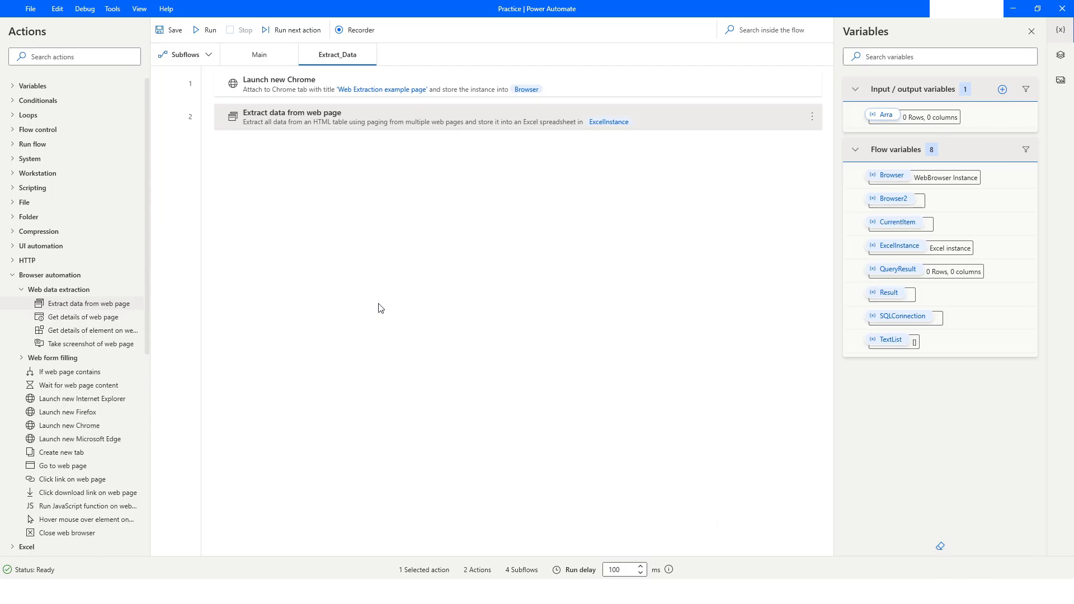
Reopen the Extract data from web page action and bring up its live web helper in Chrome, moved clear of the people table.
double_click(281, 122)
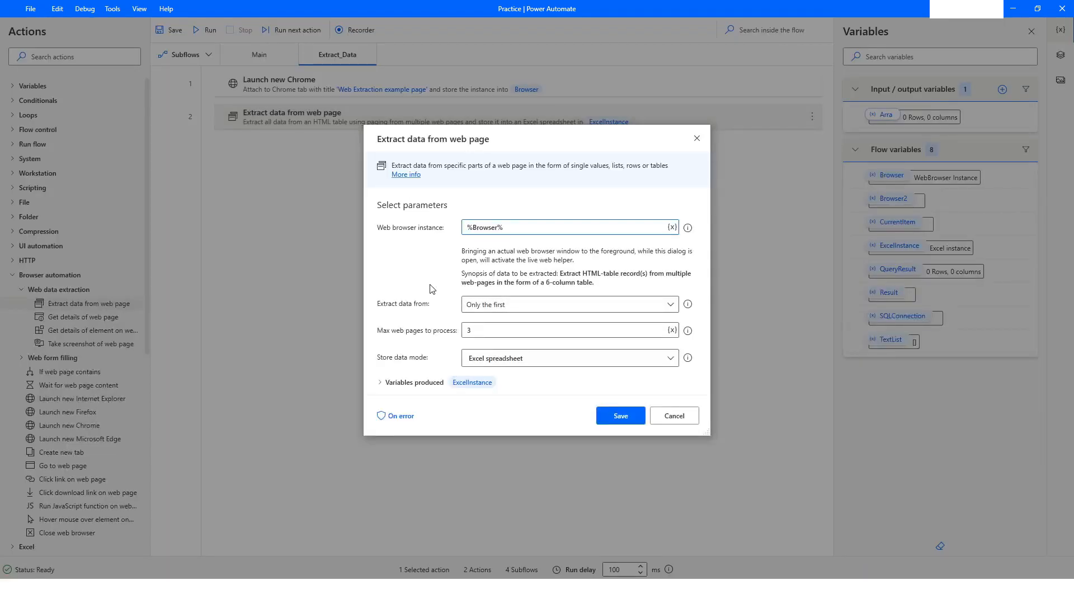
key("alt+Tab")
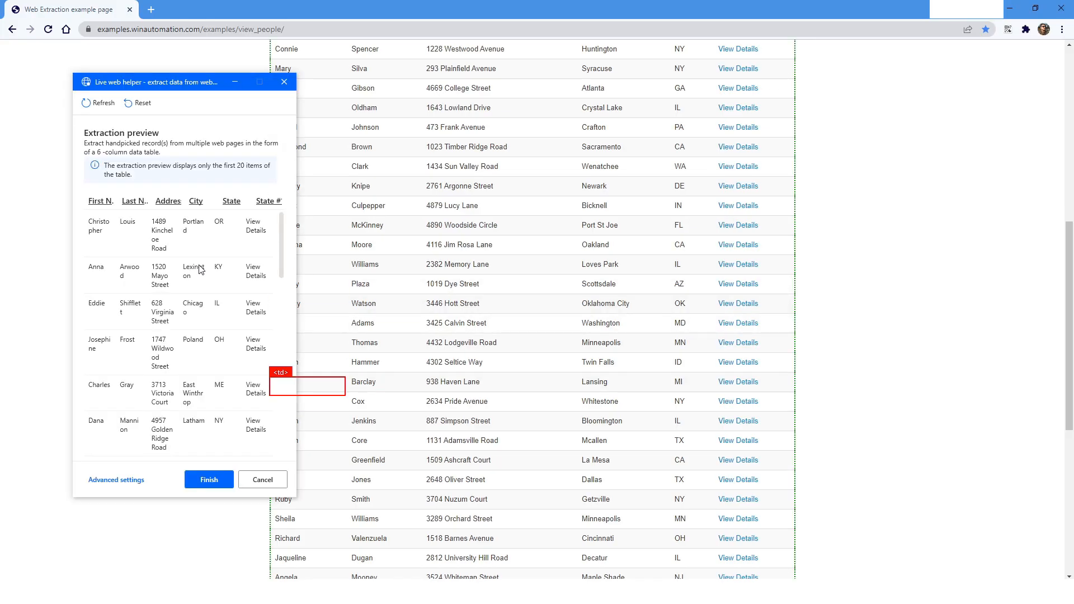
scroll(336, 218, "up", 4)
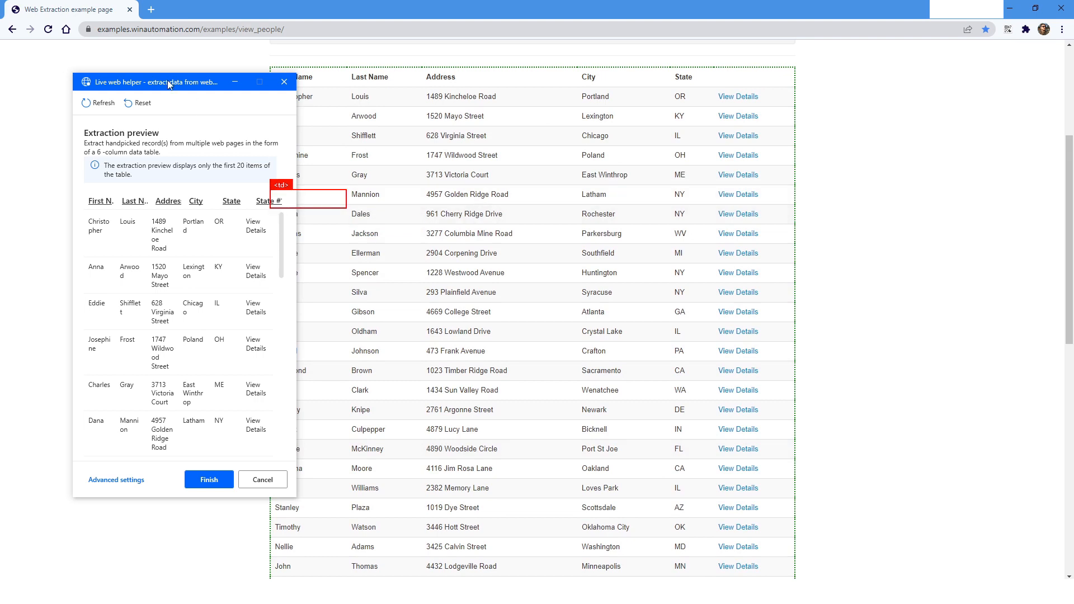
left_click_drag(153, 85, 110, 69)
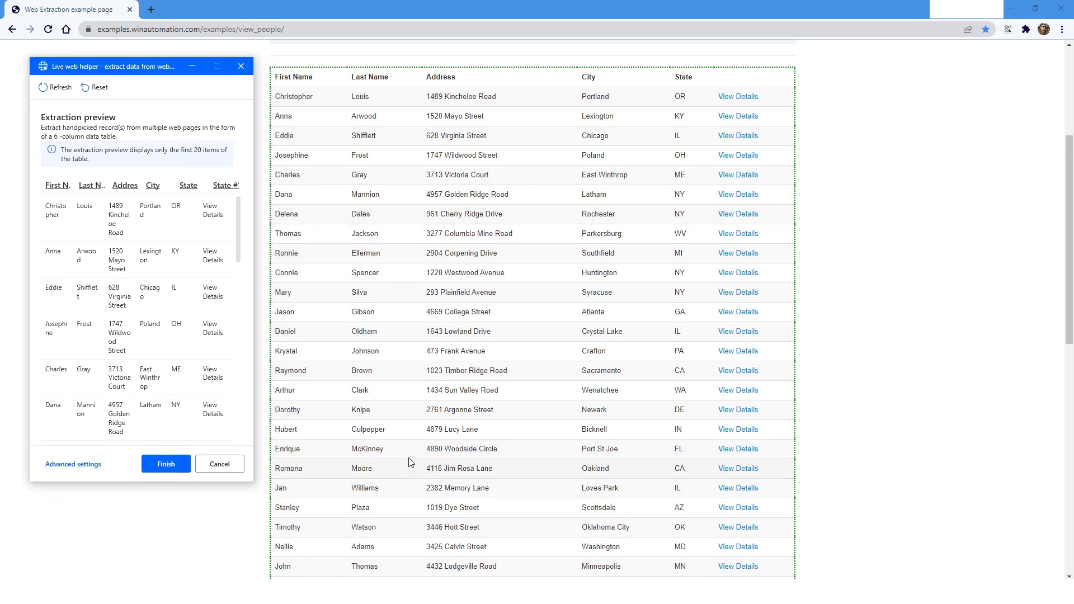
Set the regex for the entire HTML table extraction to \d+ in the live web helper's advanced settings.
left_click(63, 470)
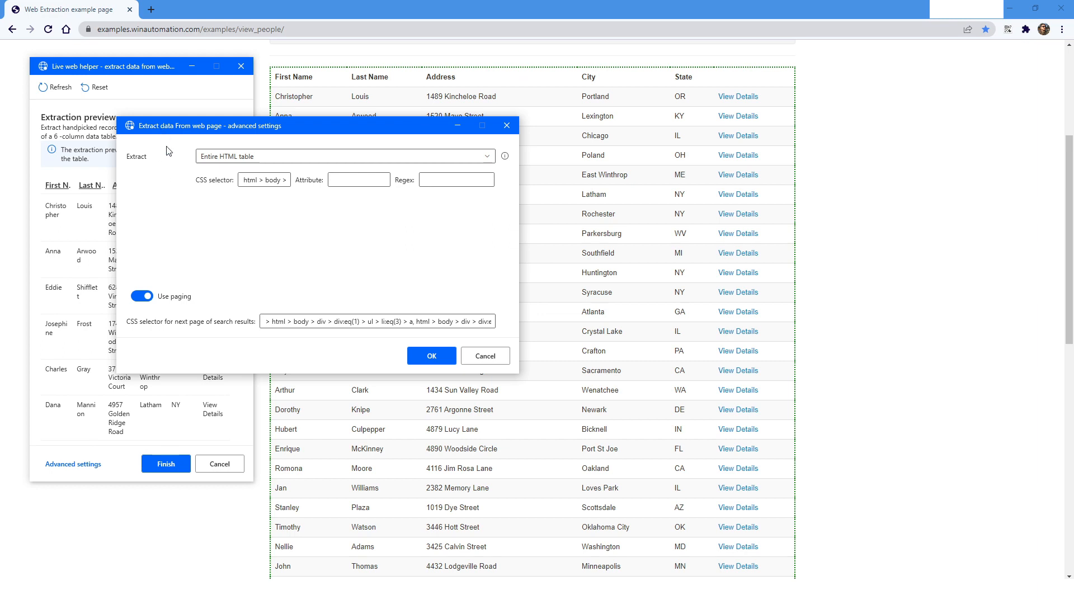
left_click(435, 184)
type("\\d+")
left_click(431, 359)
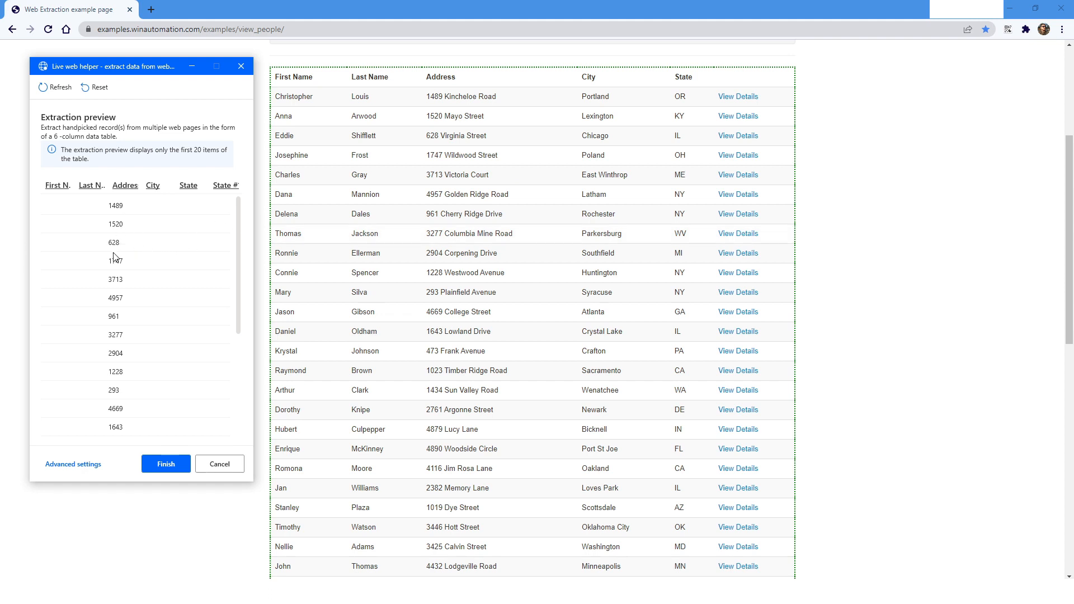
Check the regex-filtered extraction preview, finish the live web helper, and save the Extract data from web page action.
scroll(114, 256, "down", 2)
scroll(114, 252, "up", 2)
left_click(165, 467)
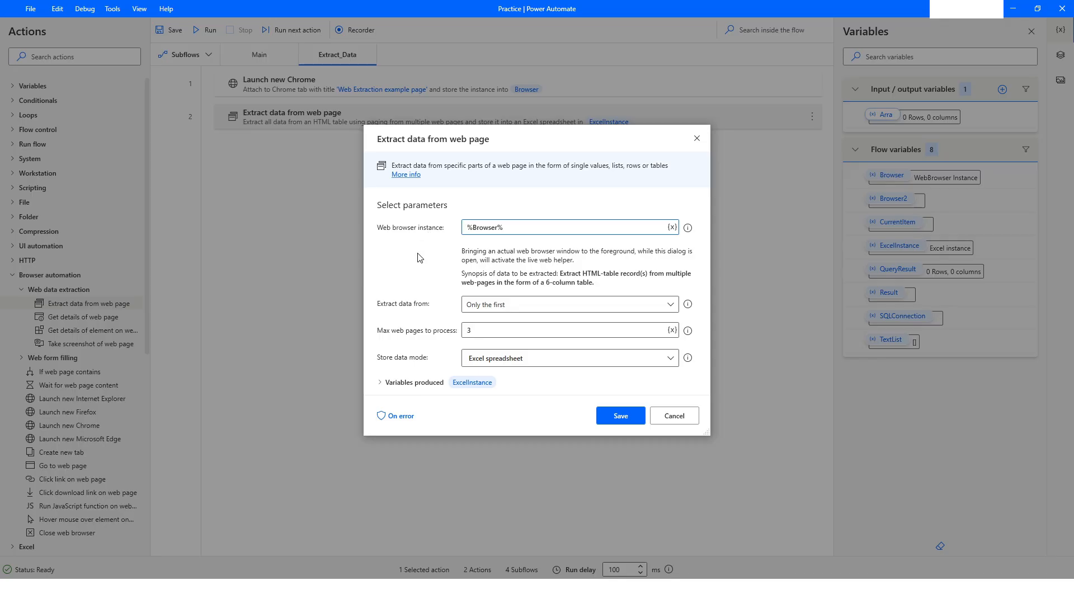
left_click(621, 418)
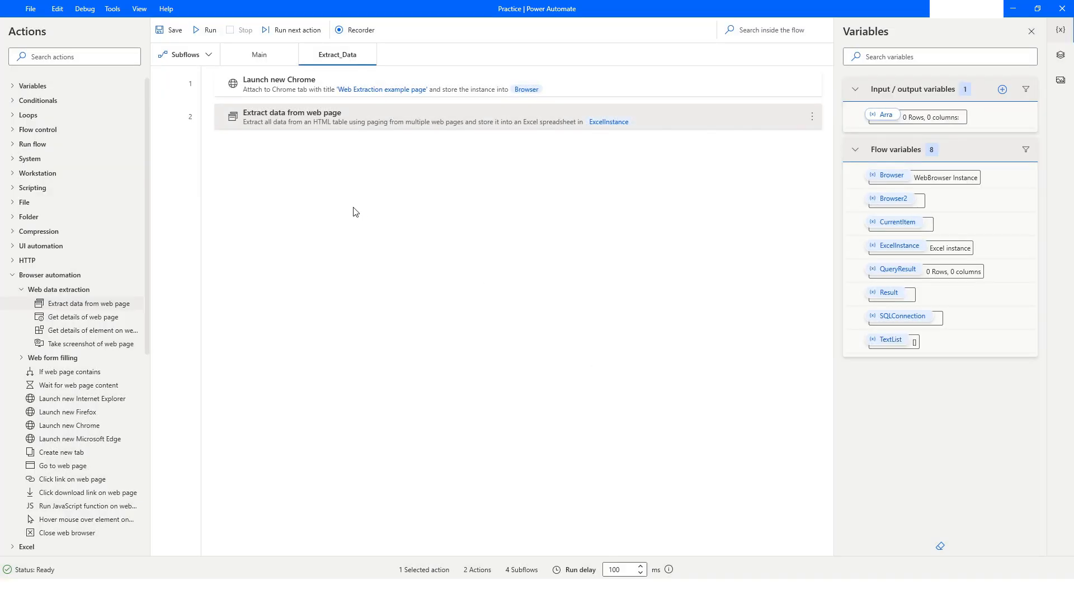
Change the Extract data from web page action's store data mode to Variable and save the action.
double_click(342, 115)
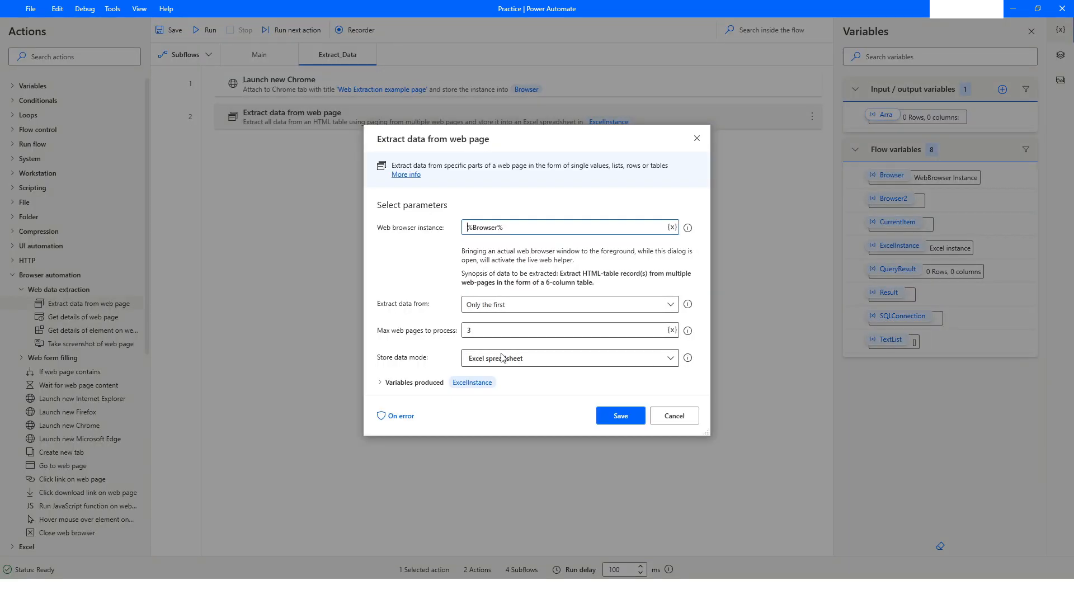
left_click(501, 358)
left_click(481, 372)
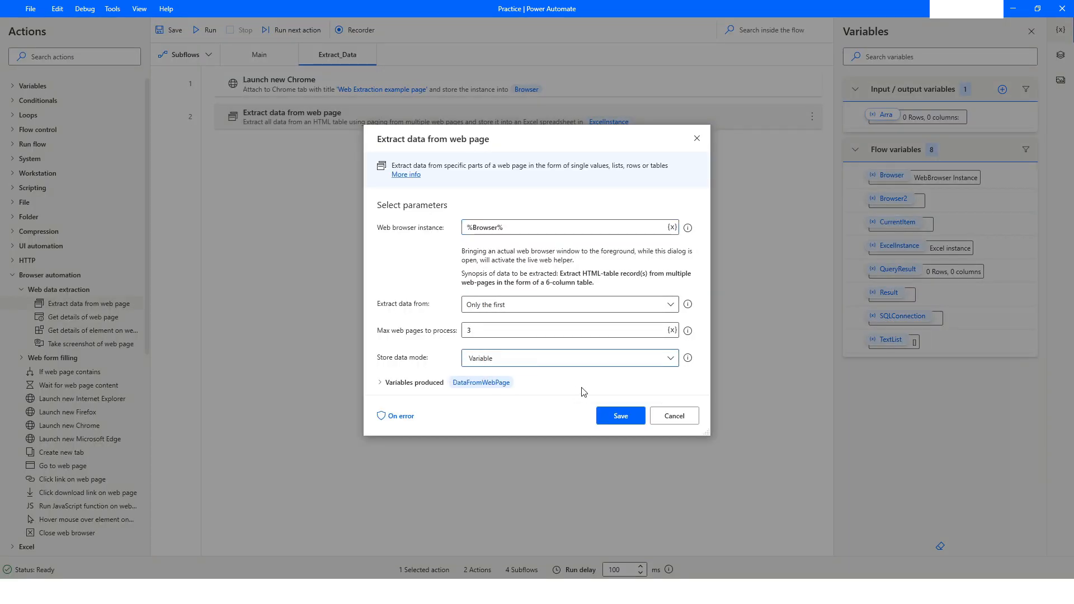
left_click(617, 416)
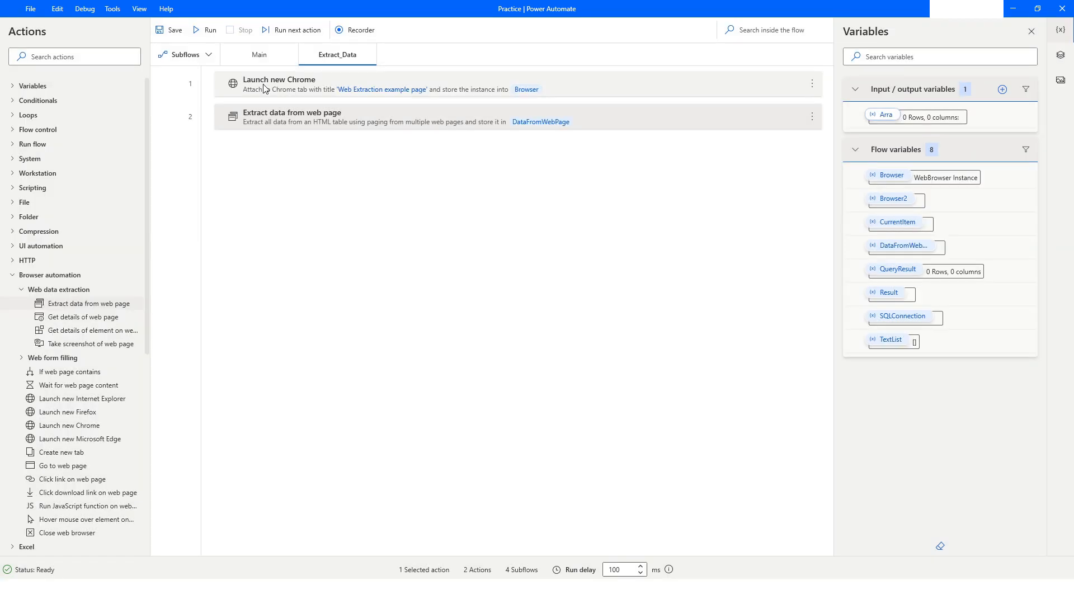
Run the regex-filtered extraction starting at the Launch new Chrome action.
left_click(265, 89)
right_click(265, 88)
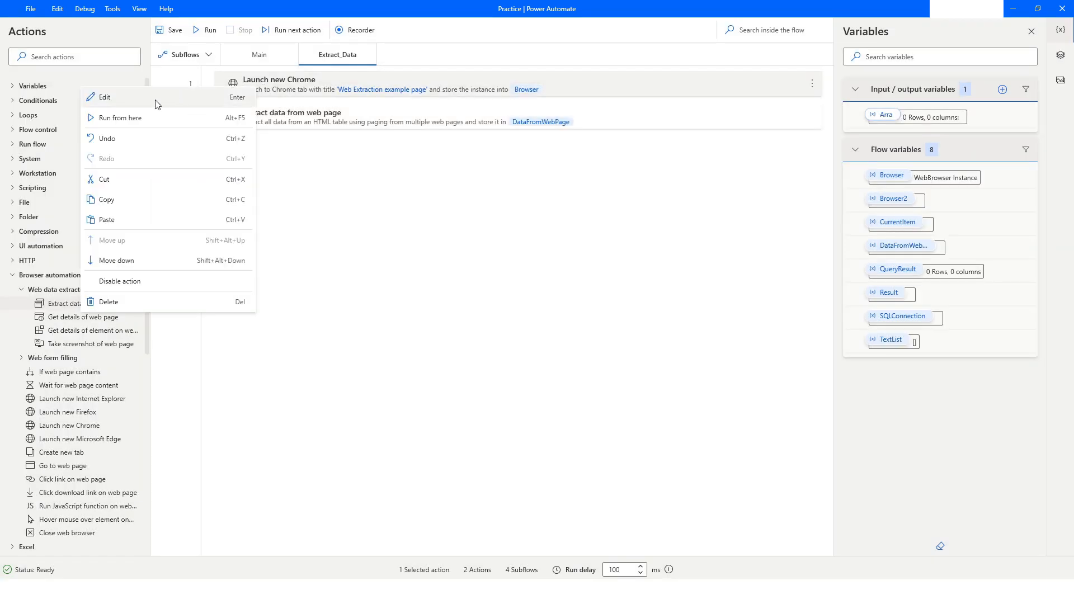
left_click(141, 122)
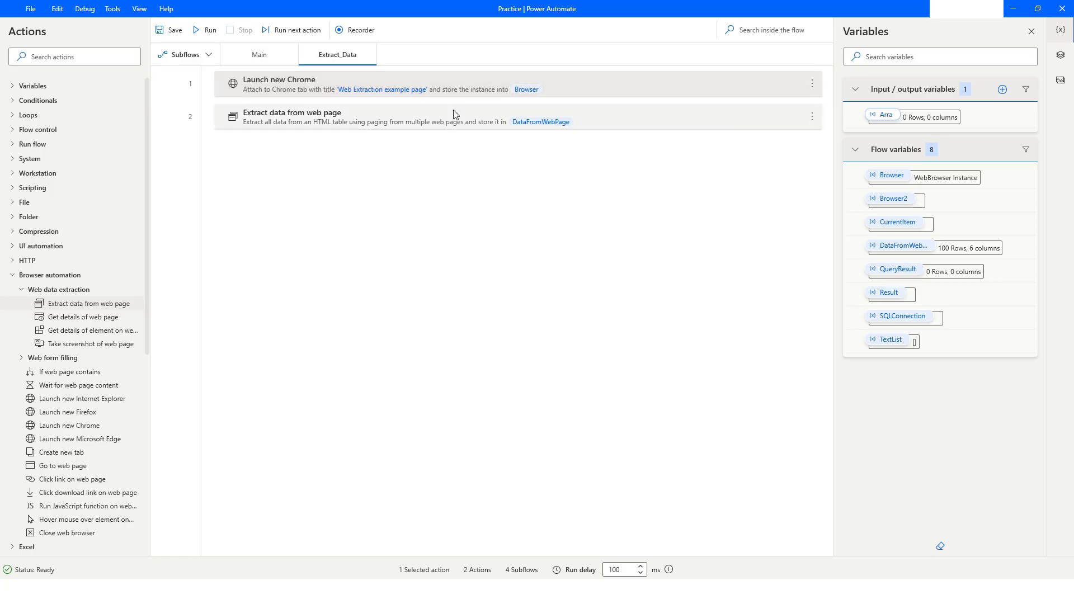
Open the DataFromWebPage variable and examine the regex-filtered values row by row in its table.
left_click(454, 114)
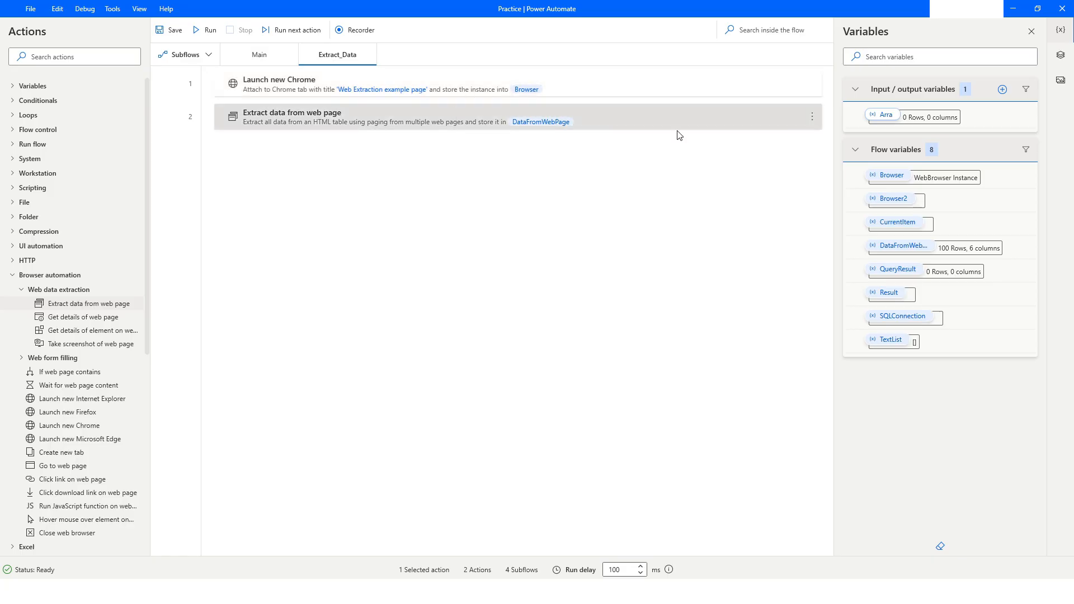
double_click(951, 253)
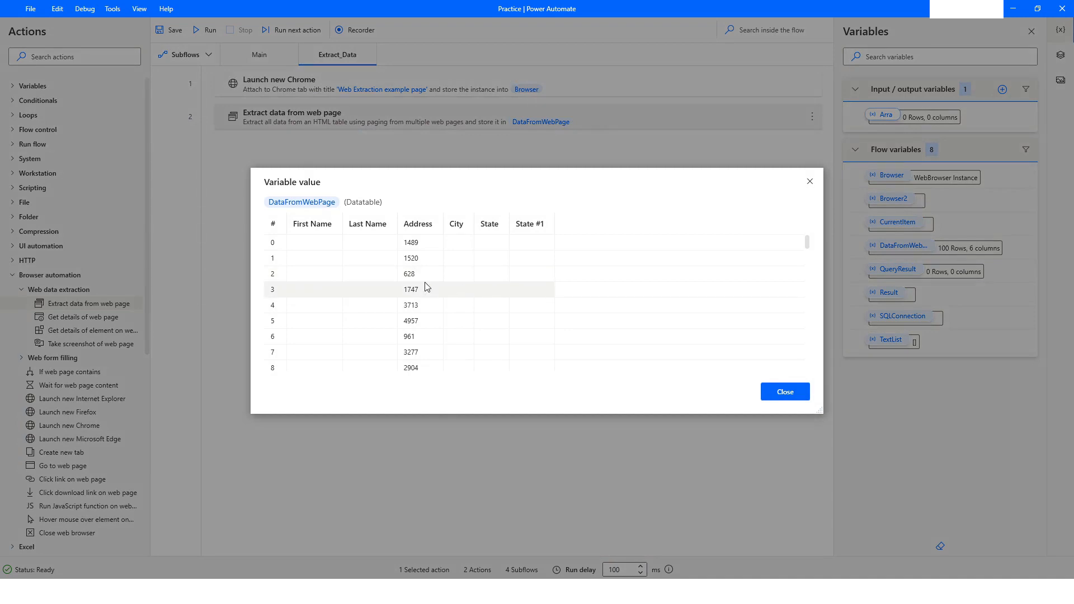
scroll(427, 286, "down", 3)
scroll(427, 279, "up", 2)
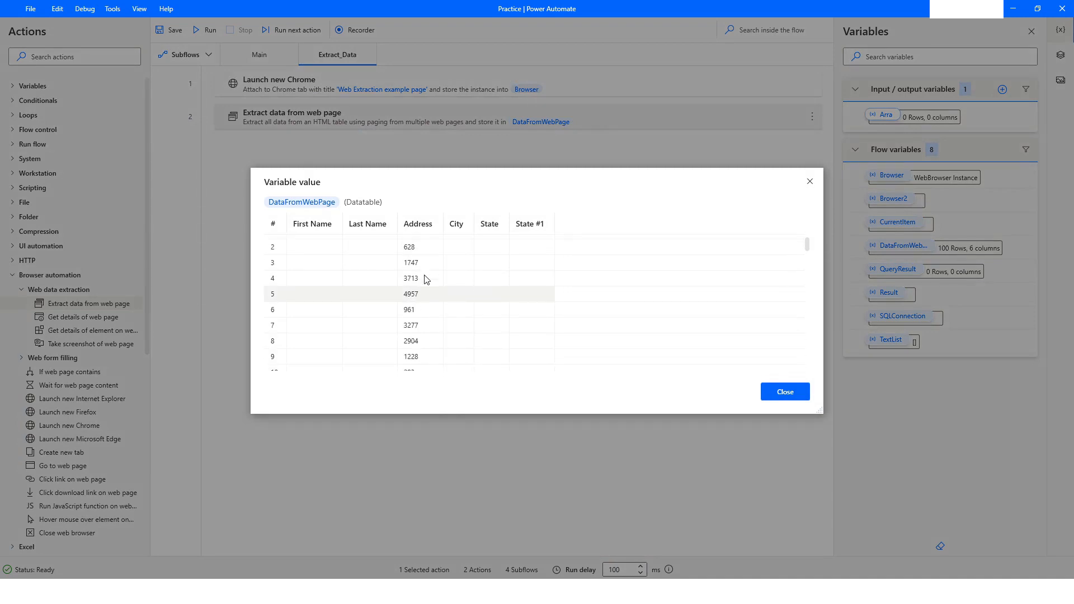
scroll(426, 280, "up", 1)
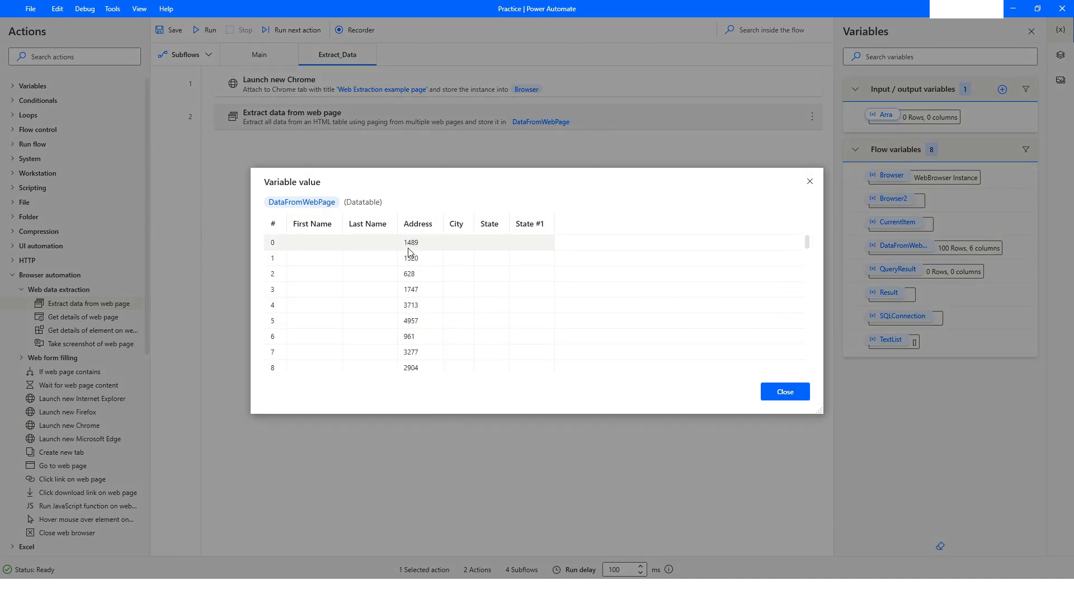
scroll(411, 277, "down", 3)
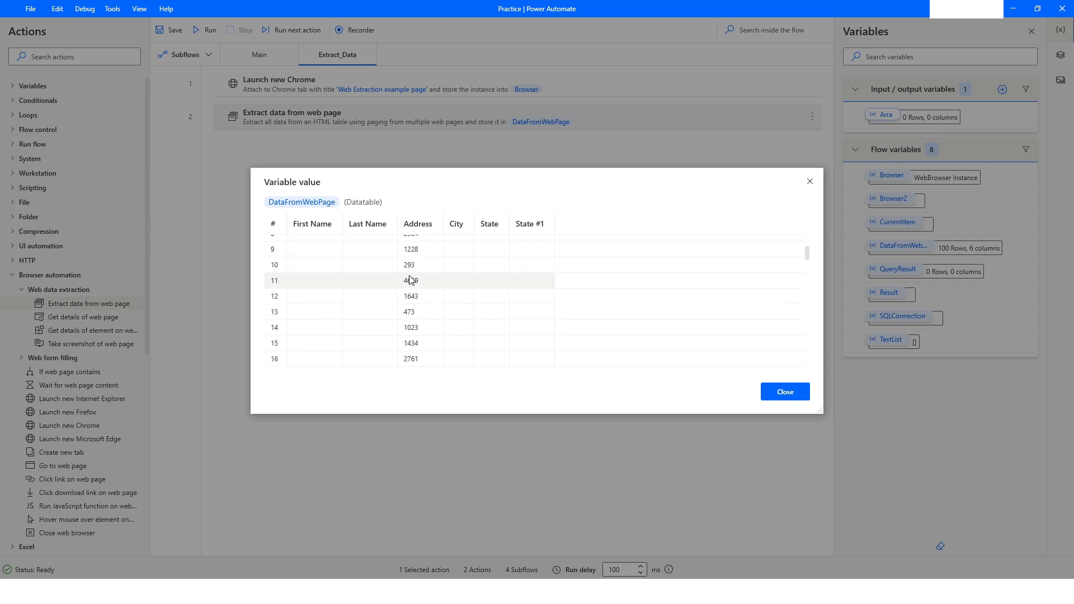
scroll(411, 280, "down", 7)
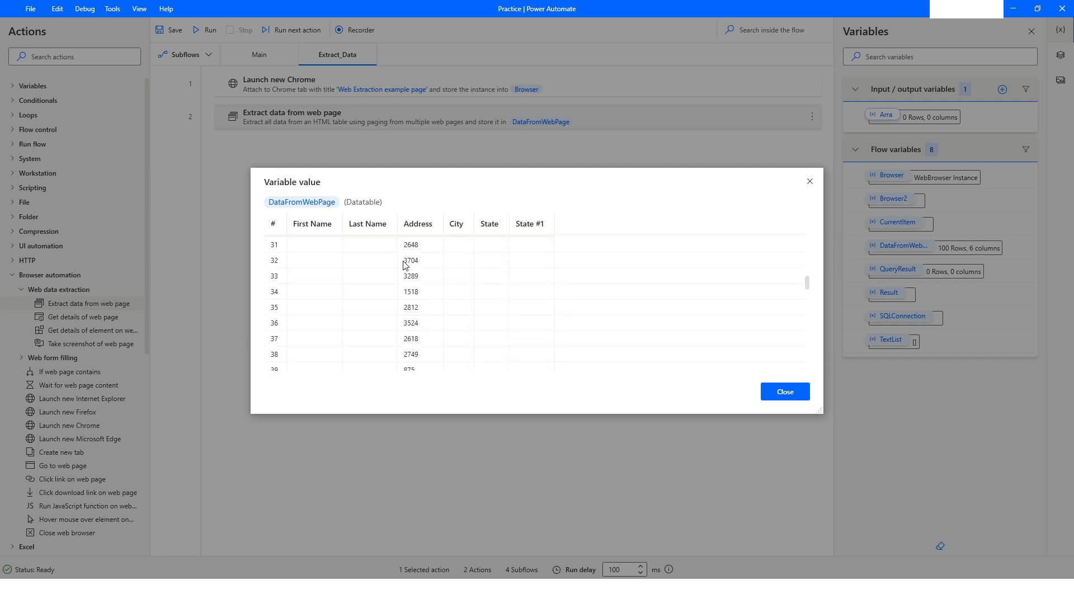
scroll(406, 264, "down", 2)
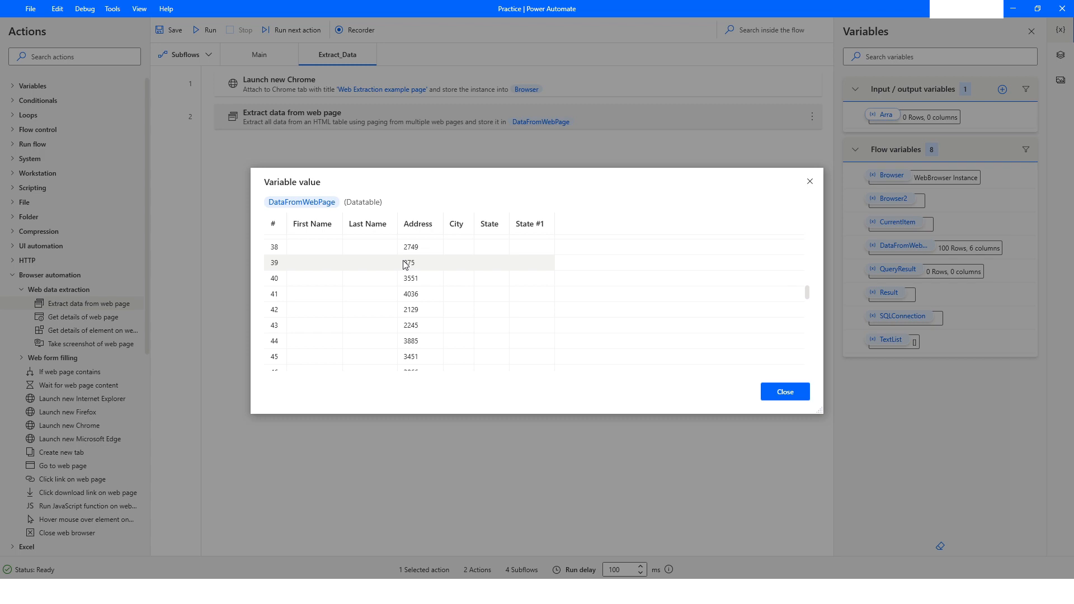